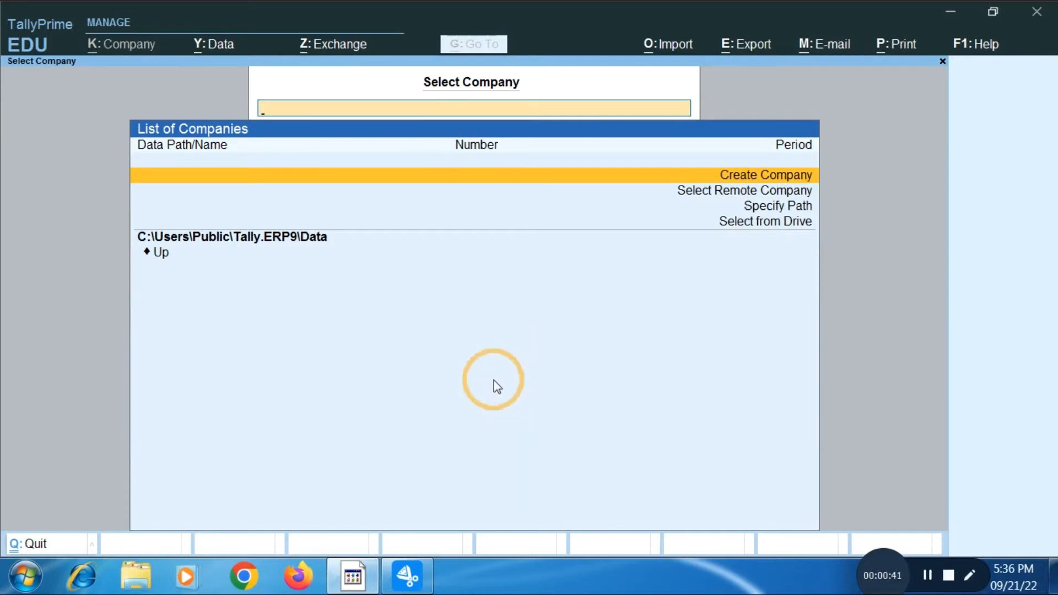
Create a new company named Iitm Pvt .Ltd. with the default financial year and currency settings
key("Return")
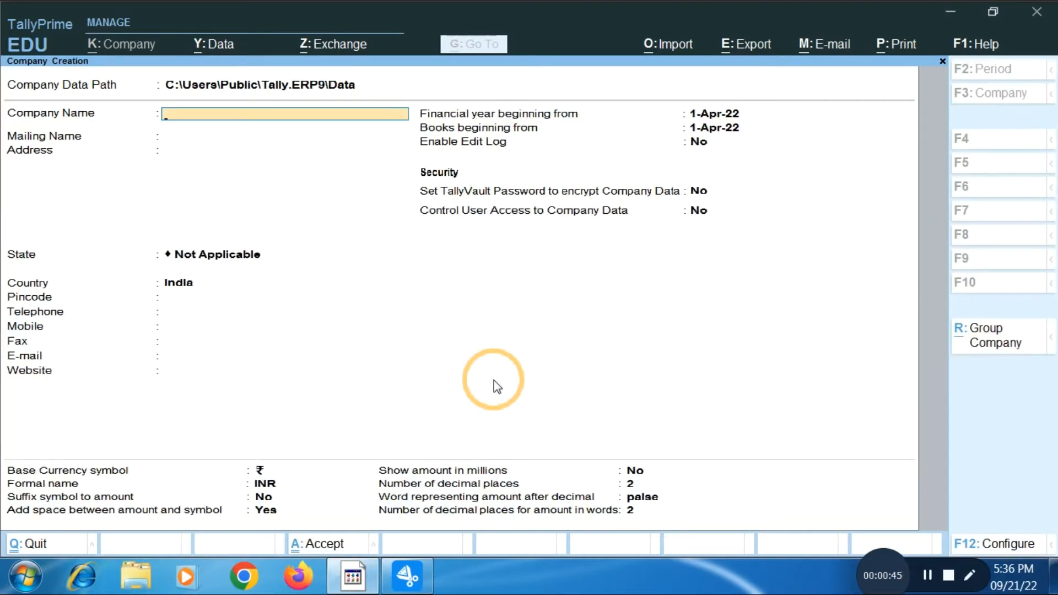
type("litm Pvt .Ltd.")
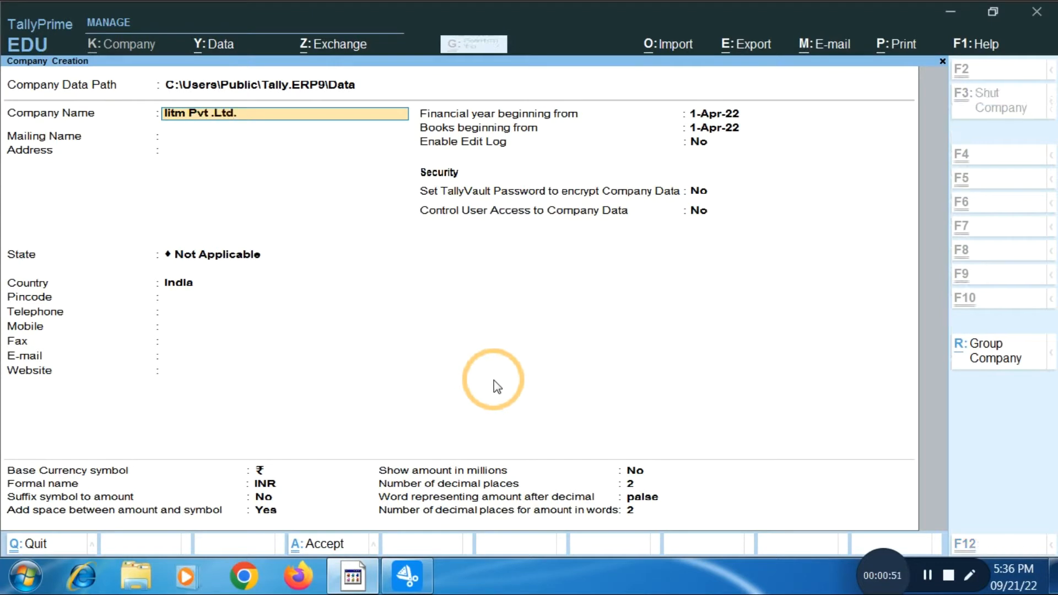
key("ctrl+a")
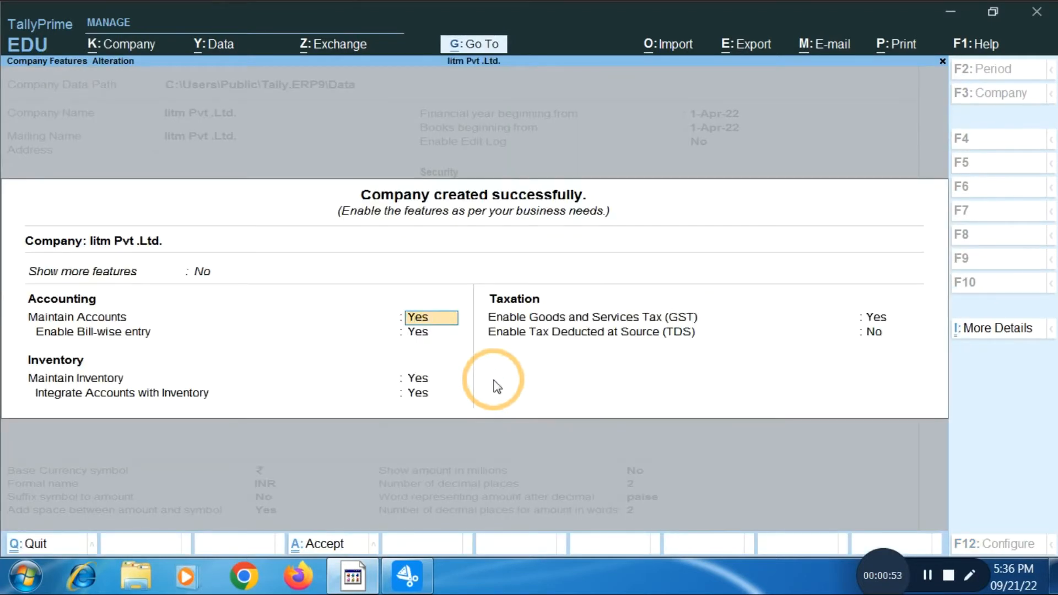
Set Enable Goods and Services Tax (GST) to No for the new company and save its features
key("Return")
key("Return")
key("Return")
key("Return")
type("n")
key("Return")
key("ctrl+a")
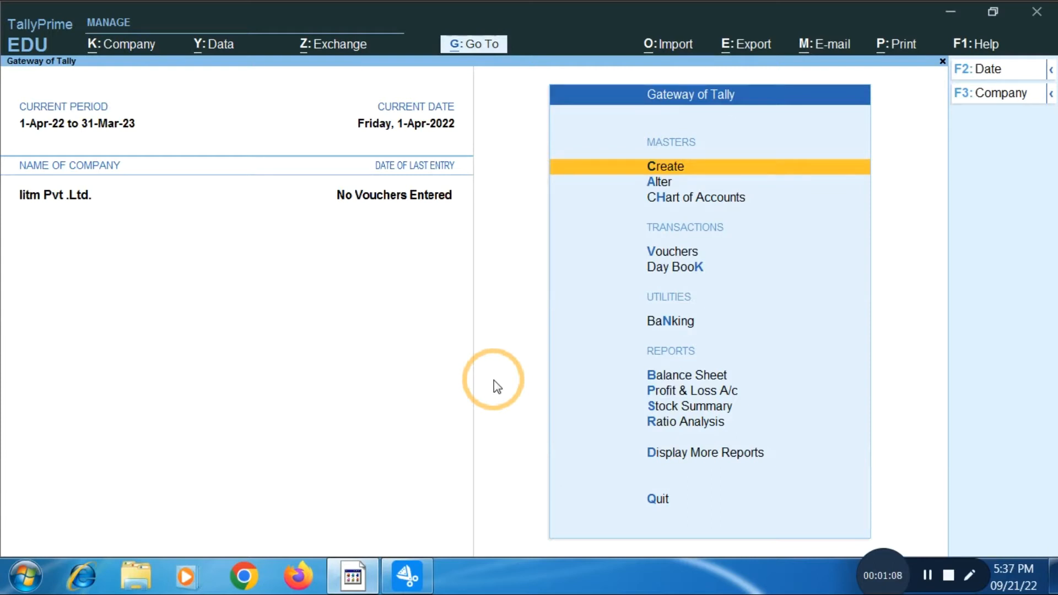
Open multi-ledger alteration for all ledgers from the Chart of Accounts and add a Purchase ledger under Purchase Accounts
key("h")
key("Return")
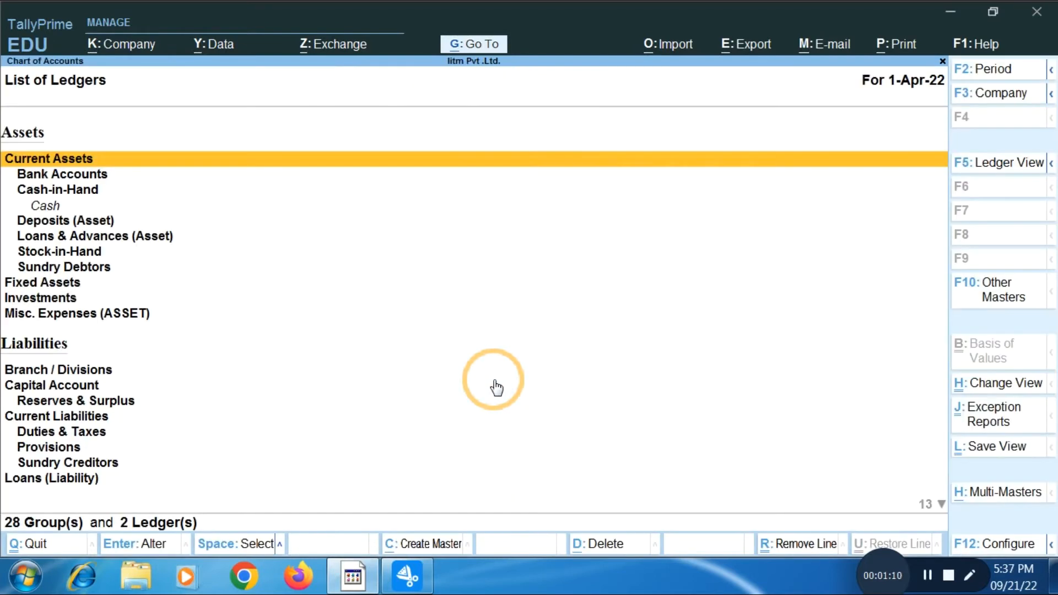
key("alt+h")
key("Down")
key("Return")
key("Return")
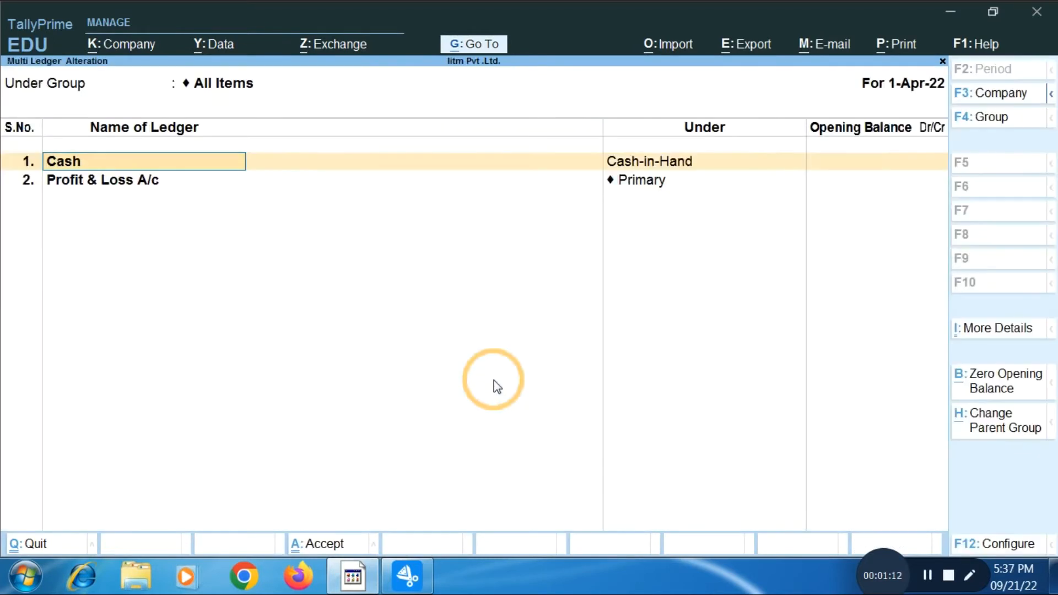
key("Down")
key("Down")
type("P")
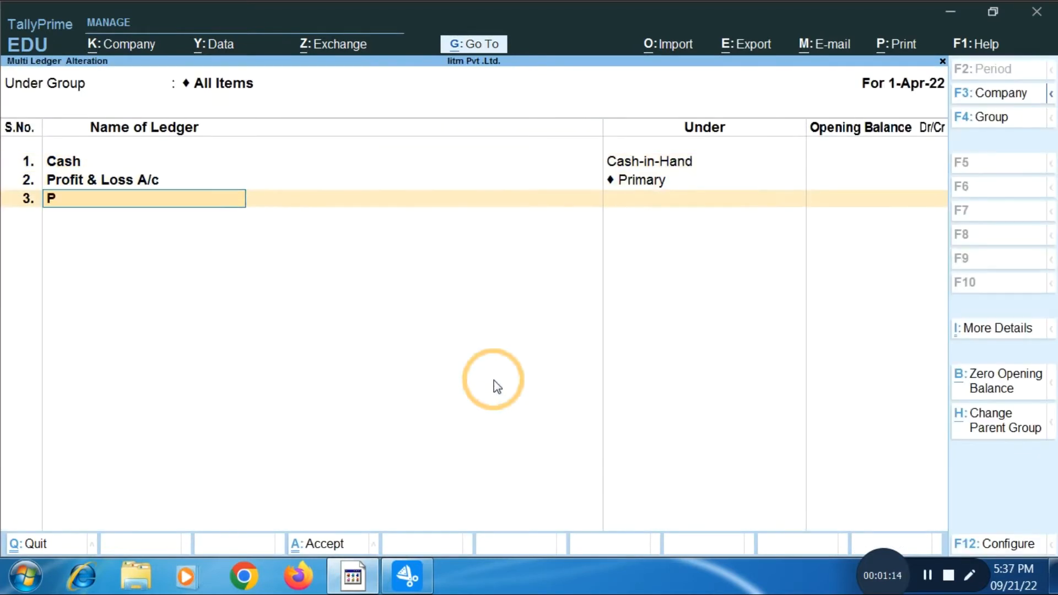
type("urchase")
key("Return")
type("Pu")
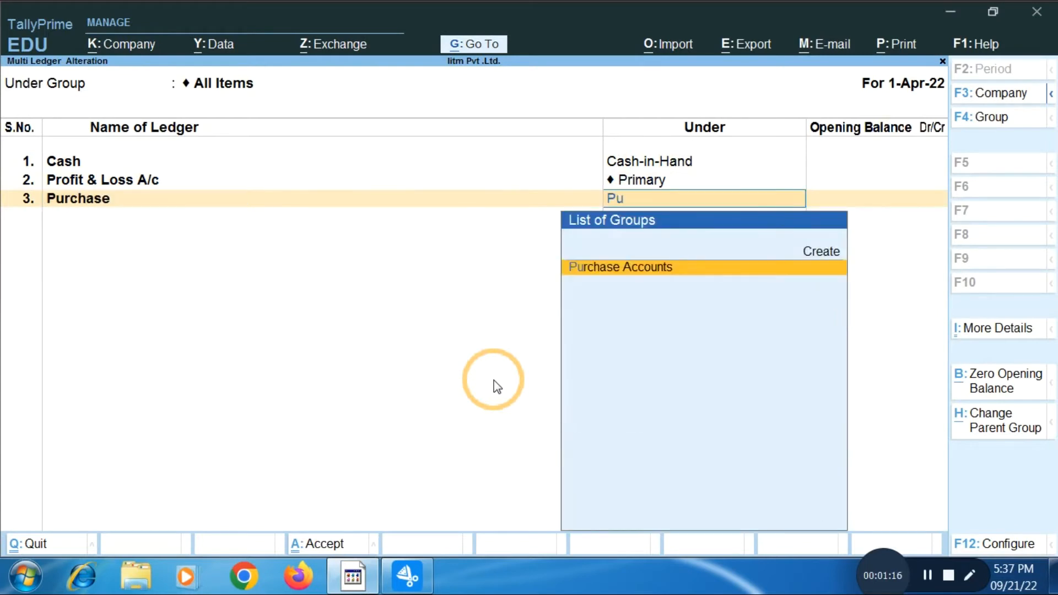
key("Return")
key("Return")
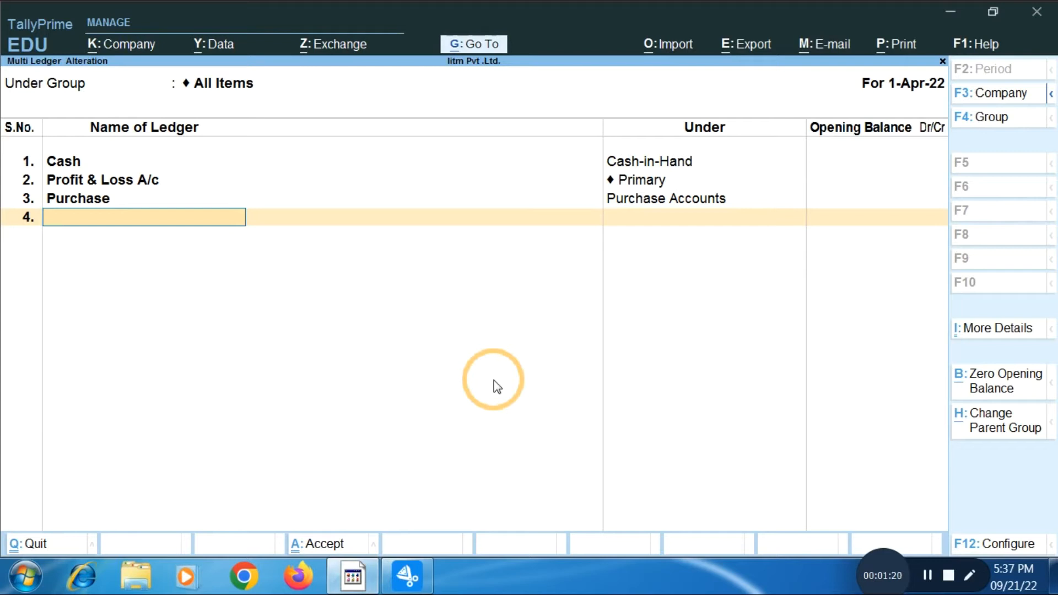
Add a ledger with the supplier's name under Sundry Creditors, save the ledgers and return to the Gateway of Tally
type("Mr. Jay")
key("Return")
type("Sundry Creditors")
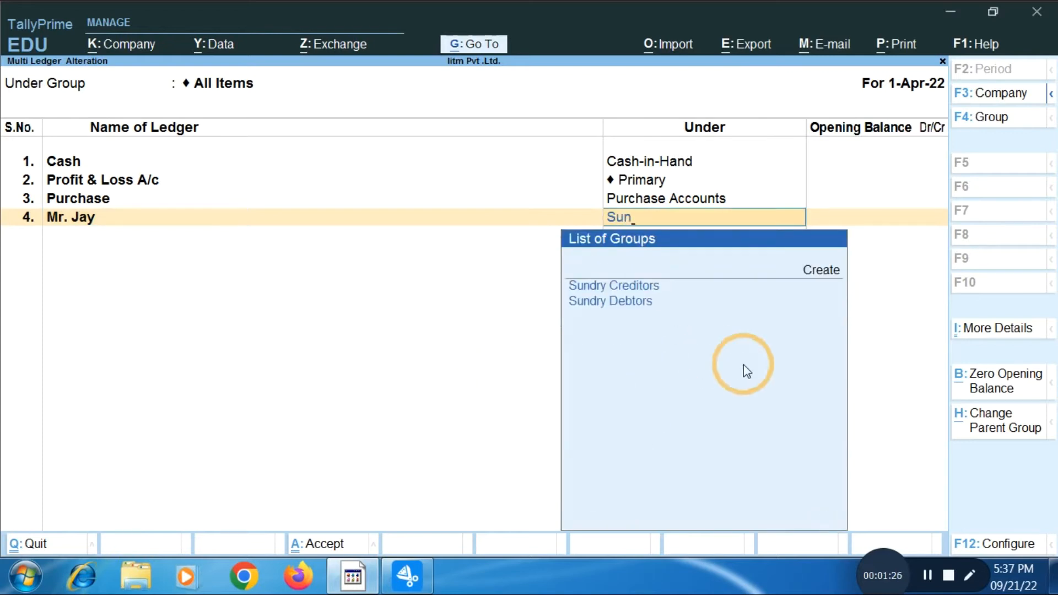
key("Return")
key("Return")
key("ctrl+a")
key("Escape")
key("Escape")
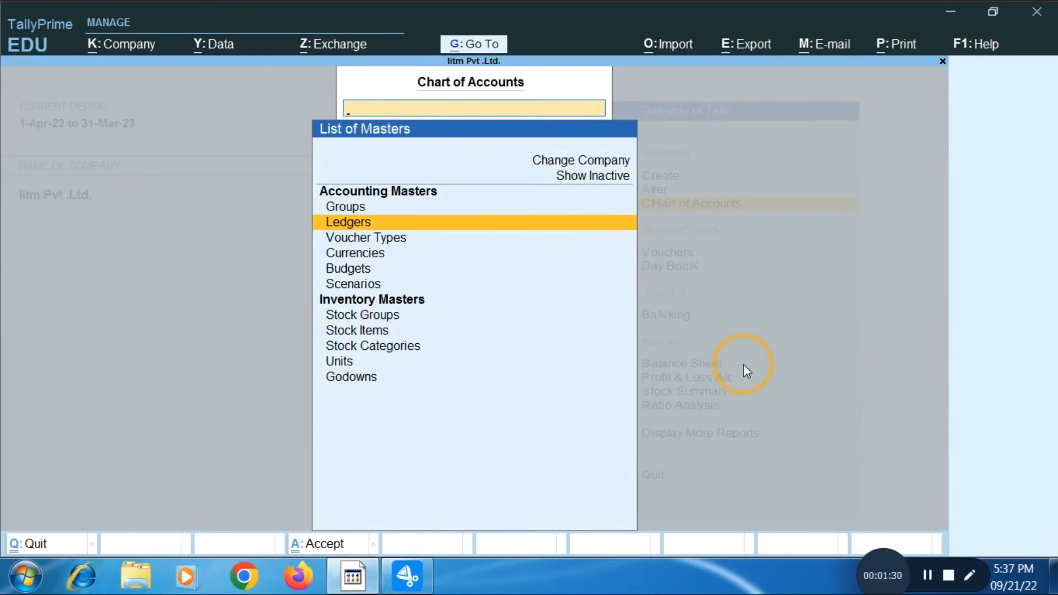
key("Escape")
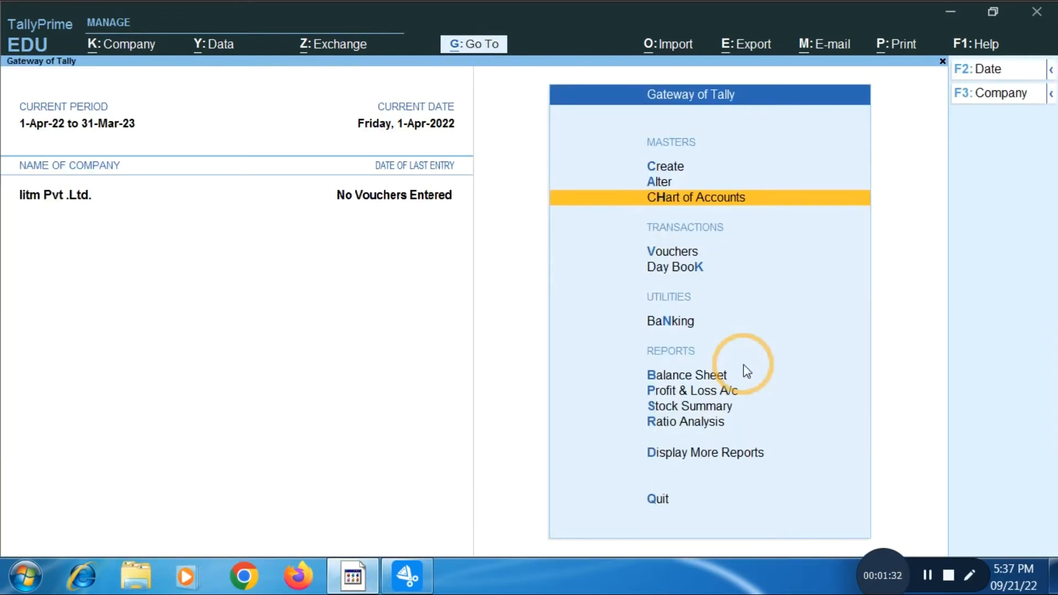
Open the company features and set Show more features and Show all features to Yes
key("F11")
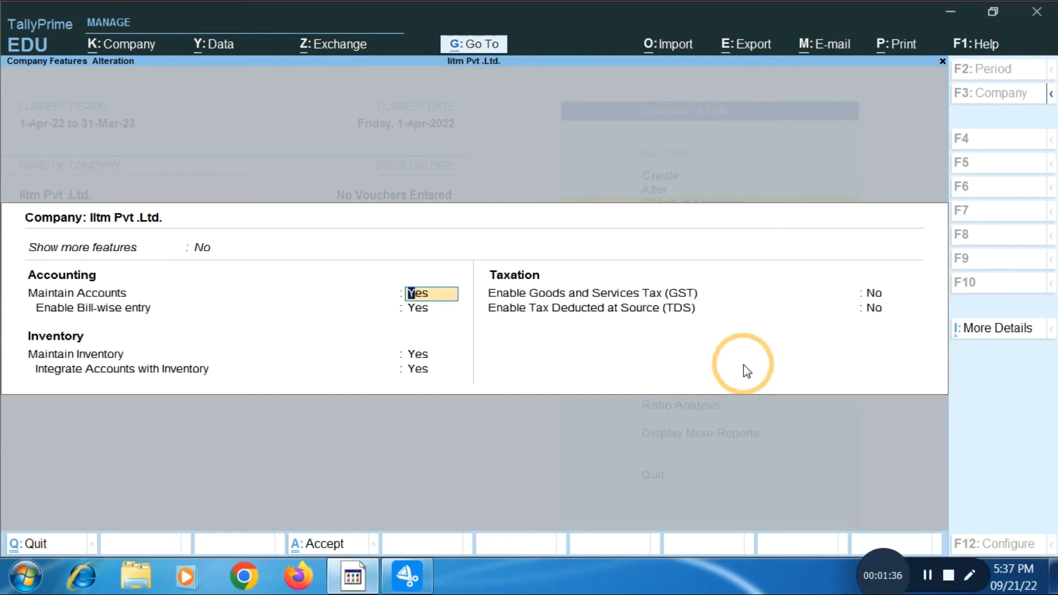
key("Up")
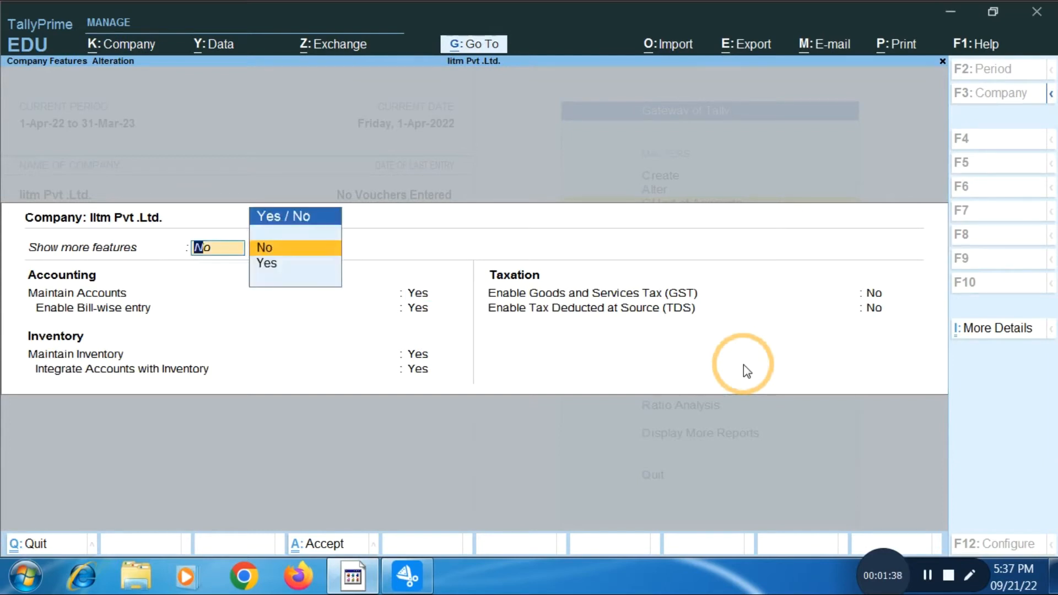
key("y")
key("Return")
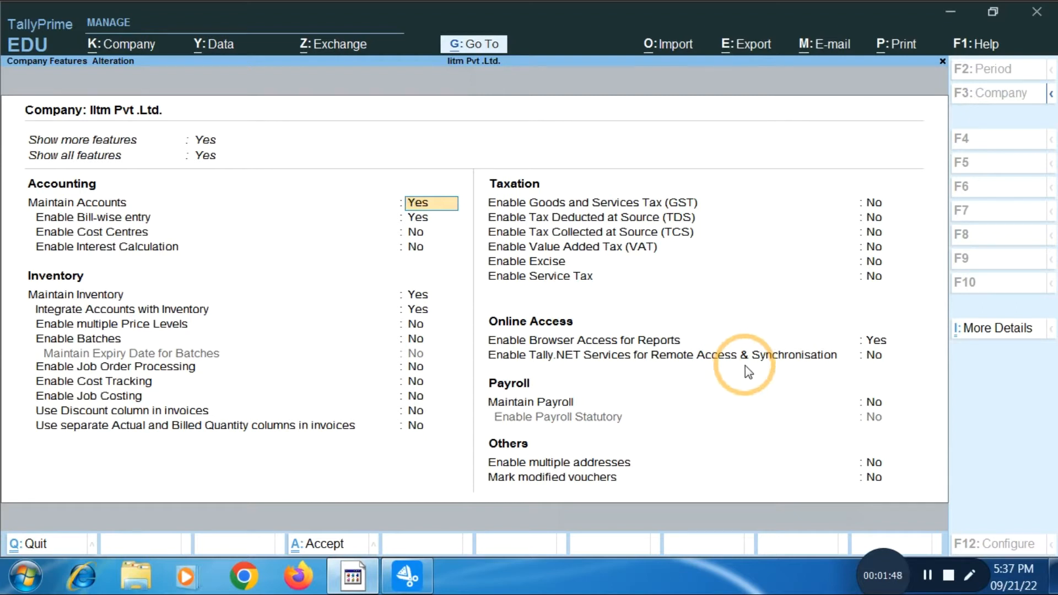
key("Up")
key("Return")
Set Enable Batches to Yes in the inventory features and save the company features
key("Down")
key("Down")
key("Down")
key("Down")
key("Down")
key("Down")
key("Down")
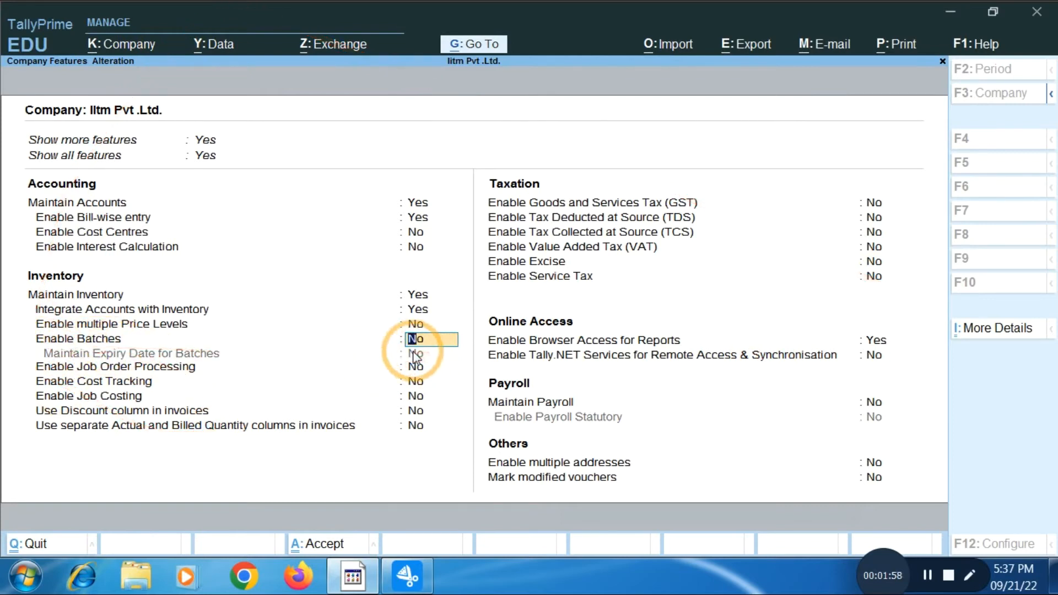
type("y")
key("Return")
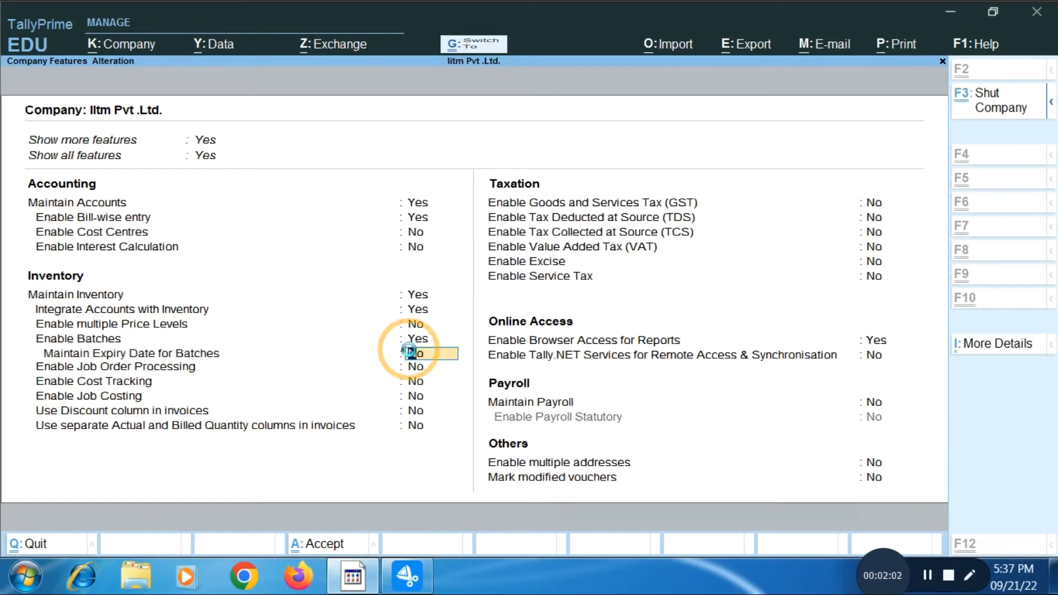
key("ctrl+a")
Reopen the company features, set Maintain Expiry Date for Batches to Yes and save
key("F11")
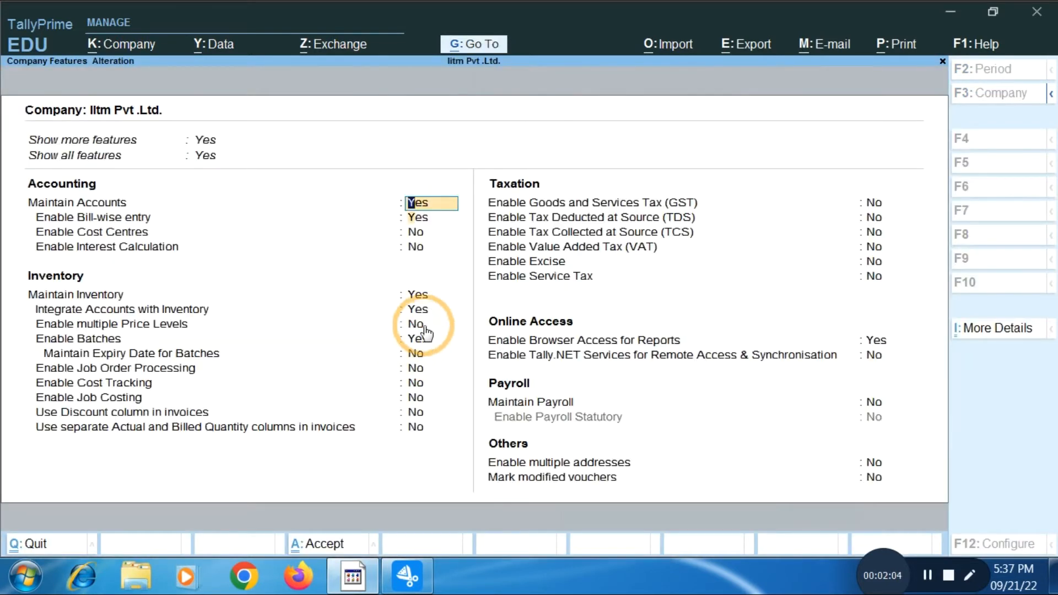
key("Return")
key("Return")
key("Return")
key("Return")
key("Return")
key("Return")
key("Return")
key("Return")
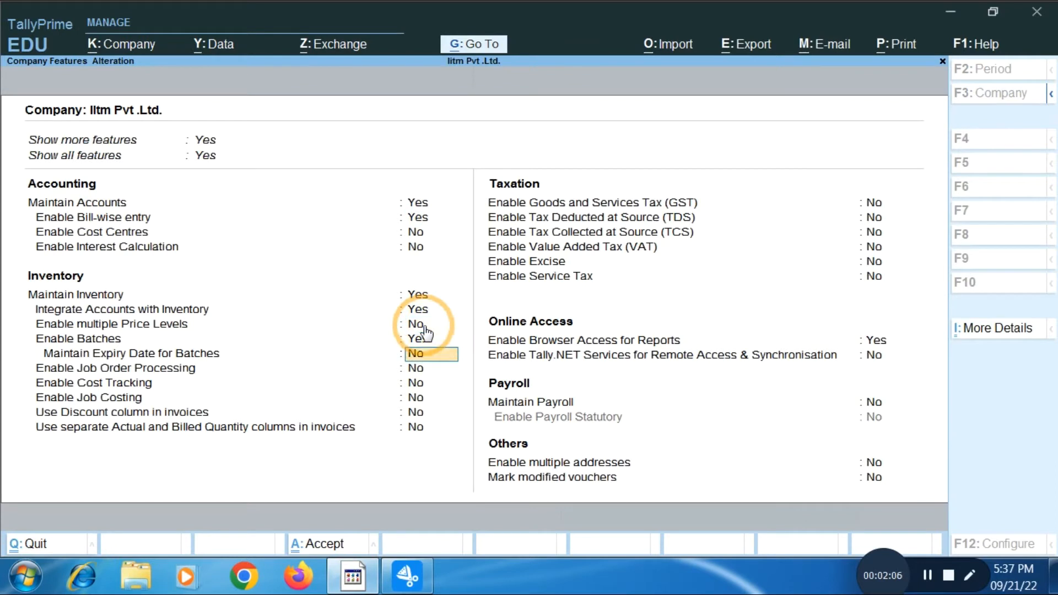
left_click_drag(388, 355, 3, 394)
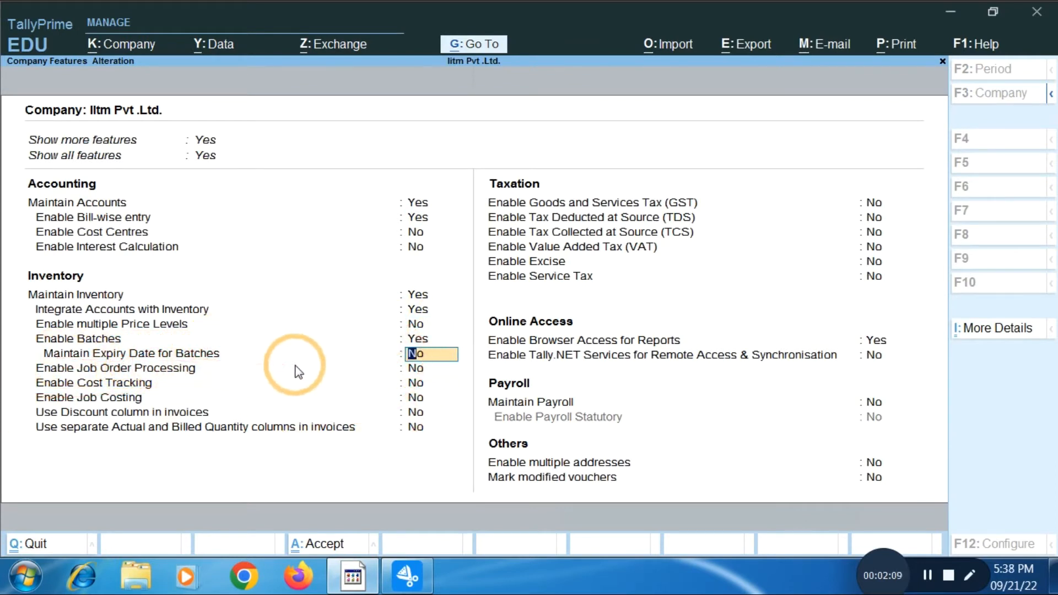
type("y")
key("Return")
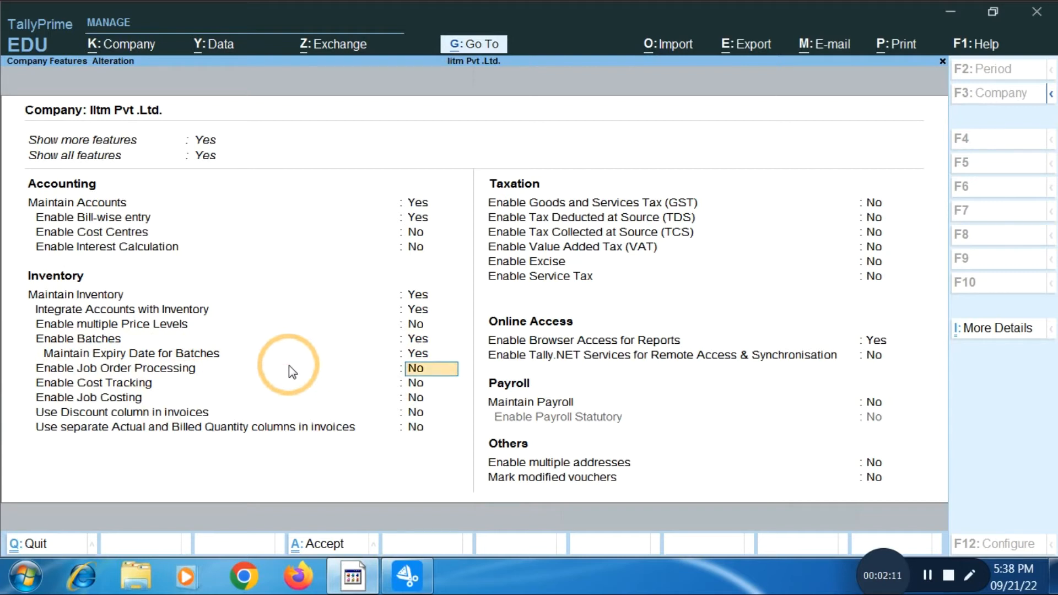
key("ctrl")
key("ctrl+a")
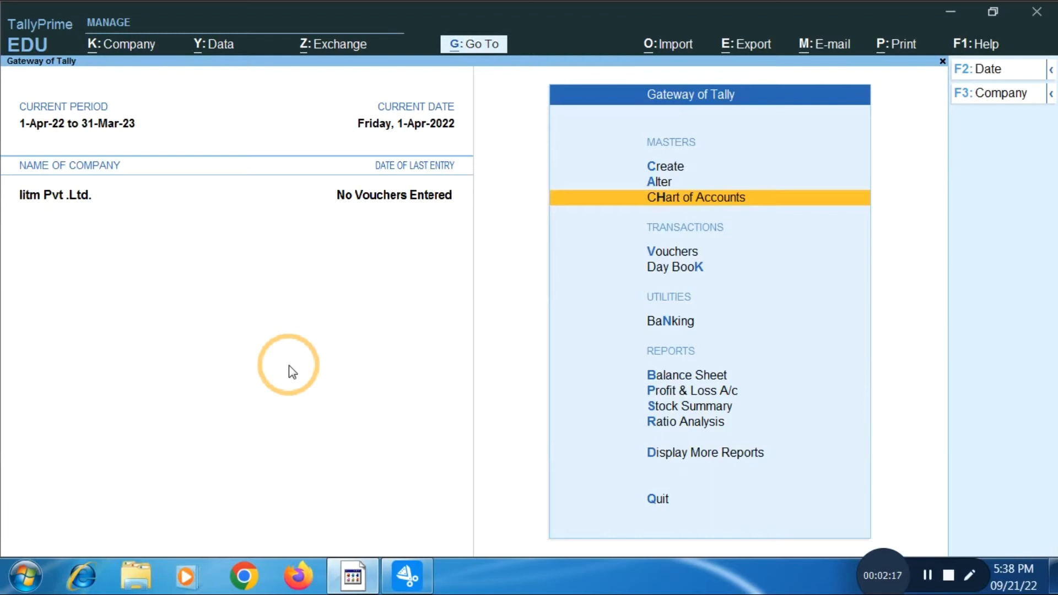
Create a stock group named Parle under Primary and return to the list of masters
key("Up")
key("Up")
key("Return")
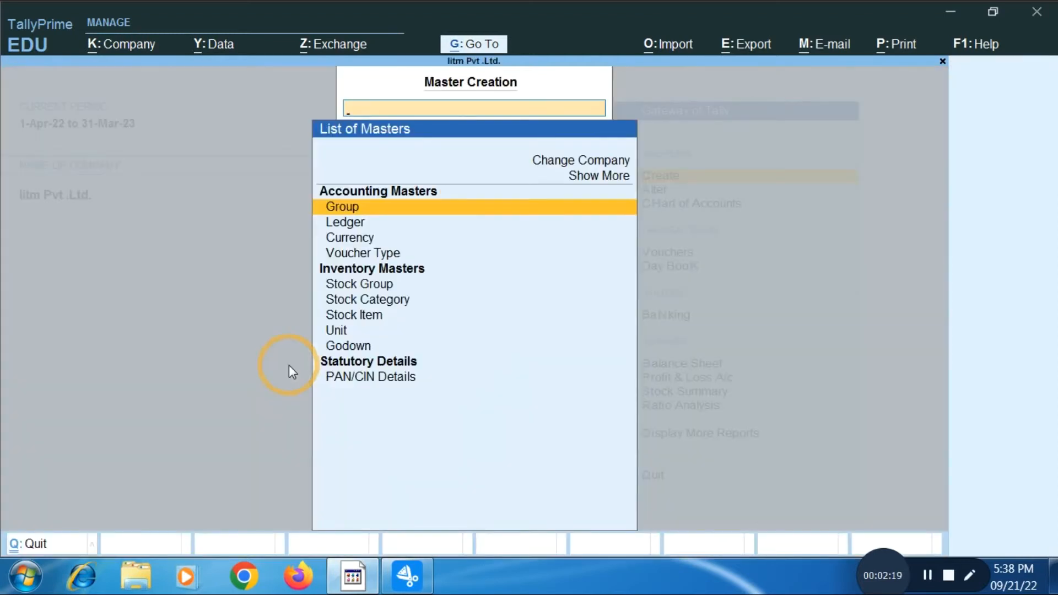
key("Down")
key("Down")
key("Down")
key("Down")
key("Return")
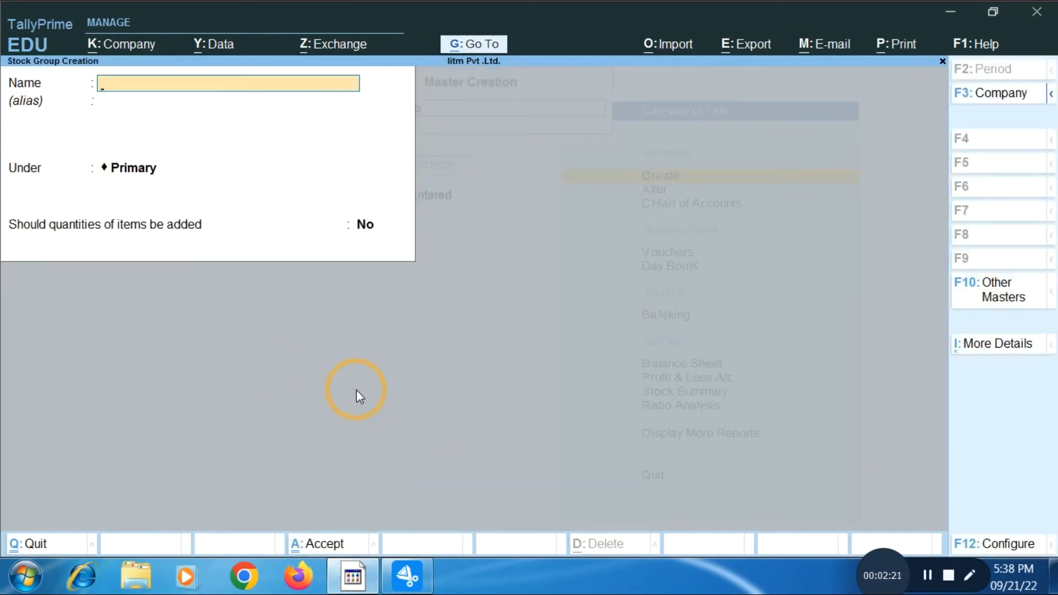
type("Parle")
key("BackSpace")
key("BackSpace")
key("BackSpace")
key("BackSpace")
key("BackSpace")
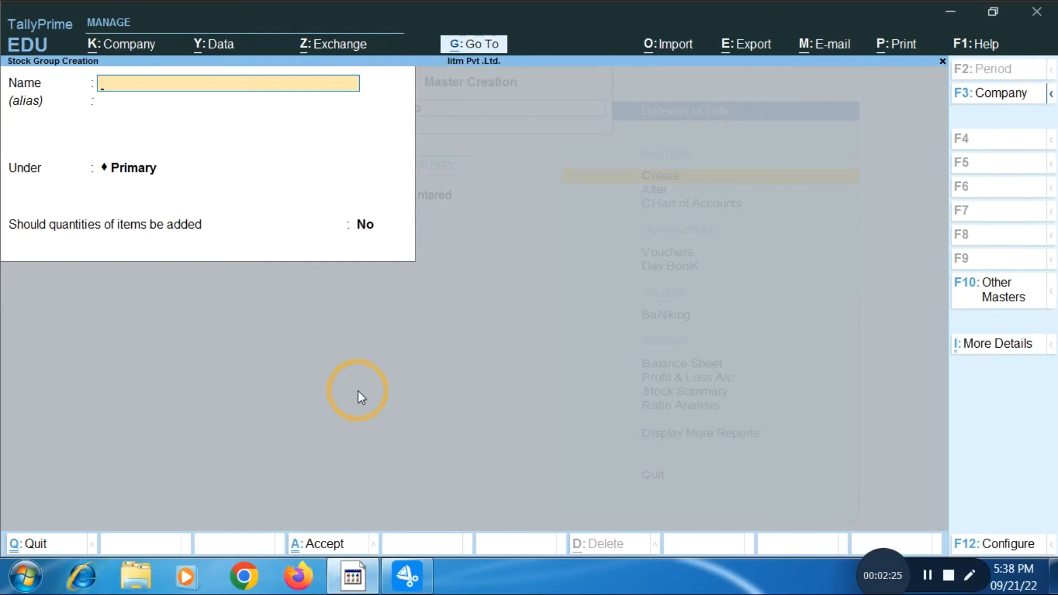
key("Escape")
Create a stock category named Biscuit under Primary and return to the list of masters
key("Down")
key("Return")
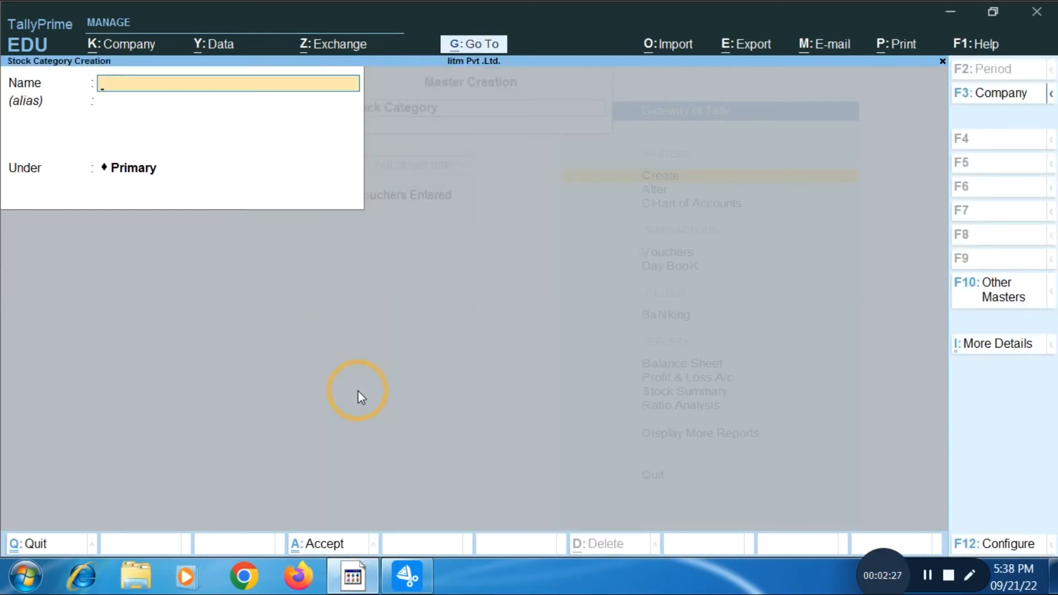
type("Biscuit")
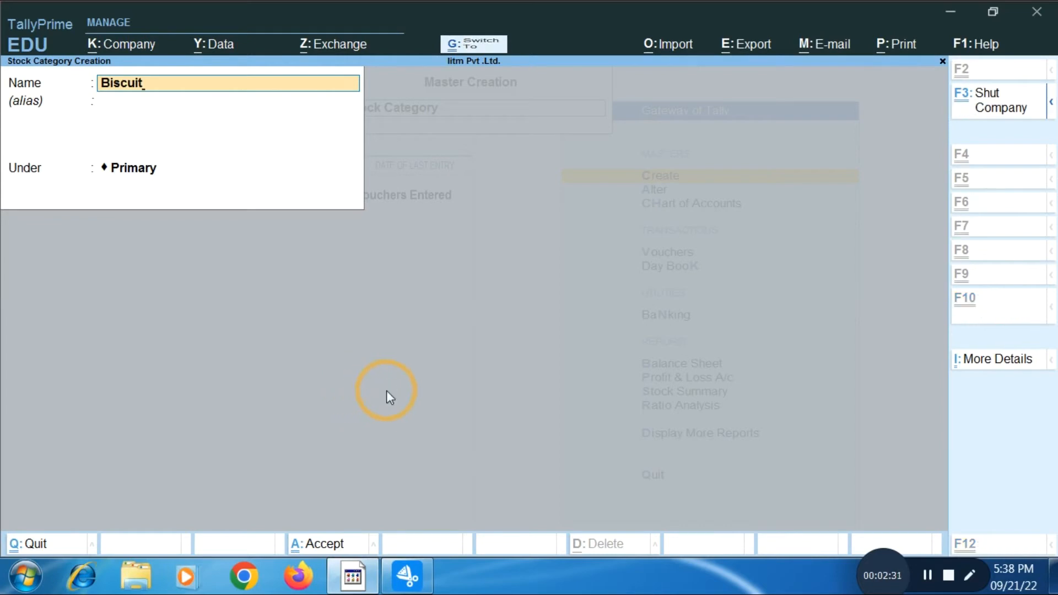
key("ctrl+a")
key("Escape")
Create a unit of measure with the symbol pcs and leave unit creation
key("Down")
key("Down")
key("Return")
type("pcs")
key("ctrl+a")
key("Escape")
key("y")
Start a stock item named Parle Biscuit under the Parle group, with category Biscuit and unit pcs
key("Up")
key("Return")
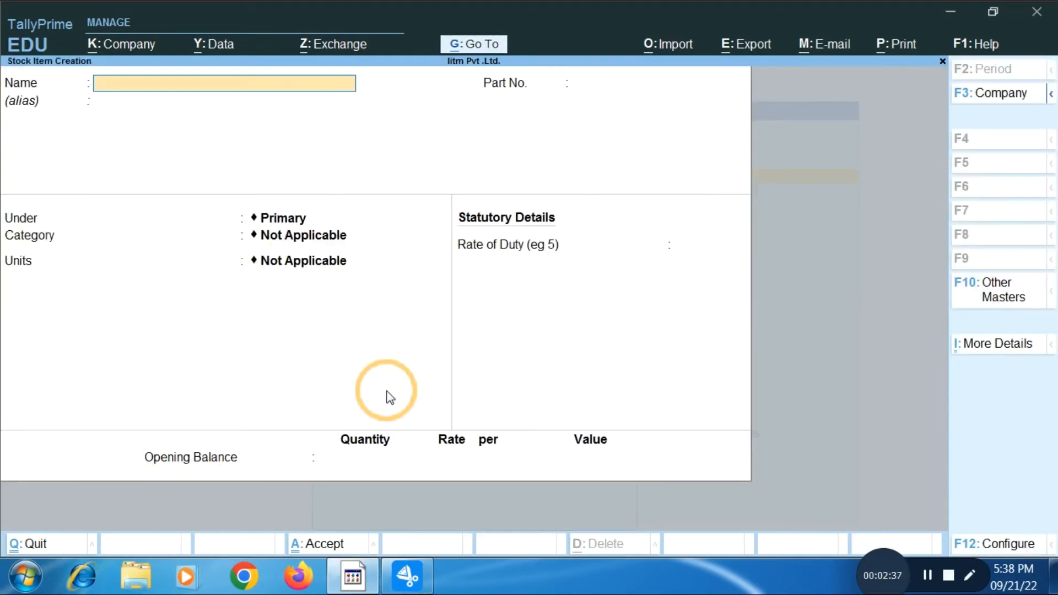
type("Parle Biscuit")
key("Return")
key("Return")
key("Return")
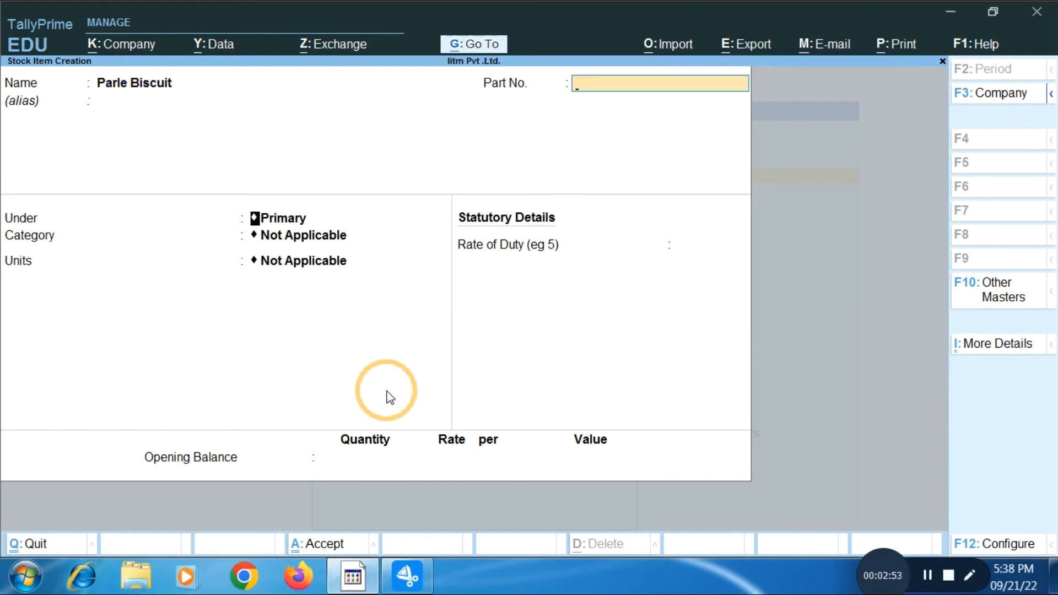
key("Down")
key("Return")
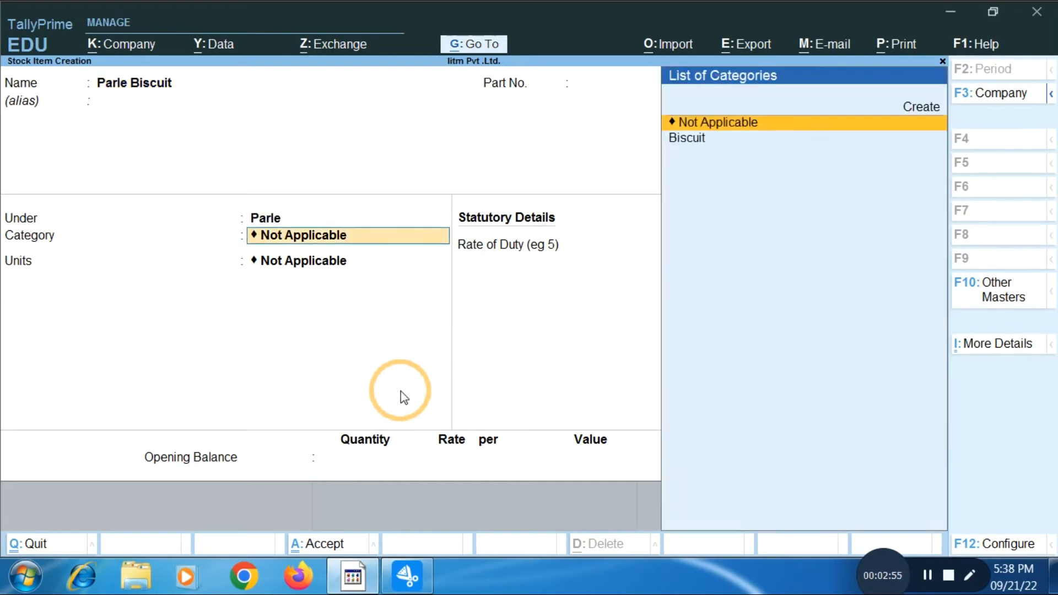
key("Down")
key("Return")
key("Down")
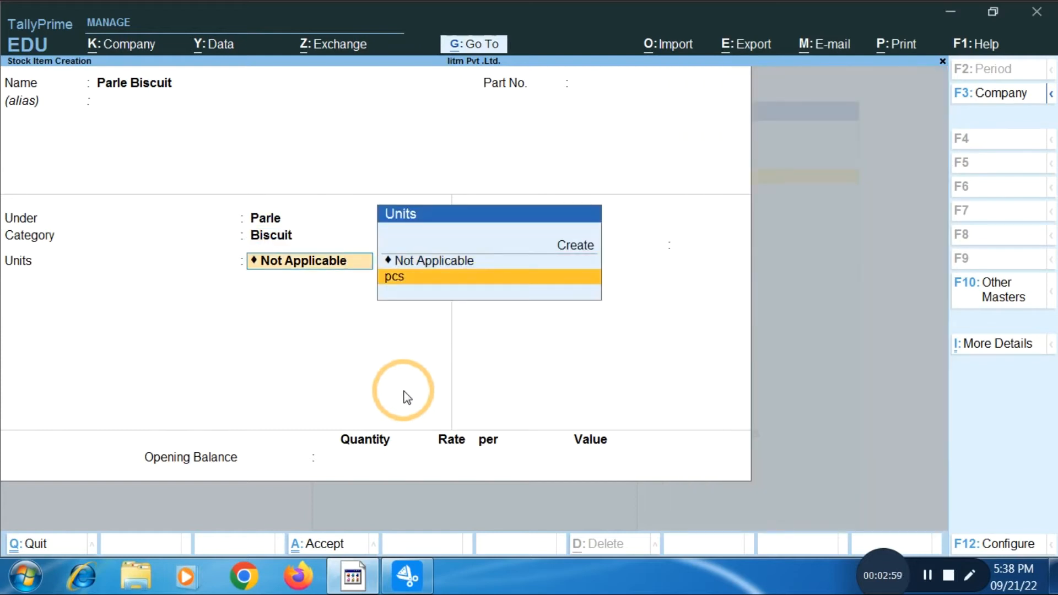
key("Return")
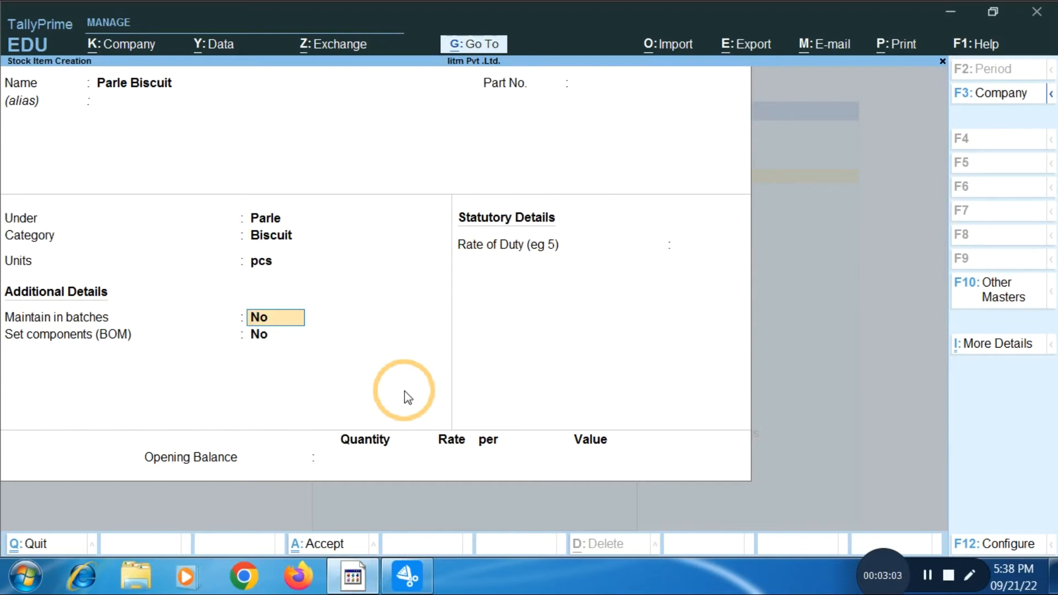
Set Maintain in batches, Track date of manufacturing and Use expiry dates to Yes for Parle Biscuit, and save the item
type("y")
key("Return")
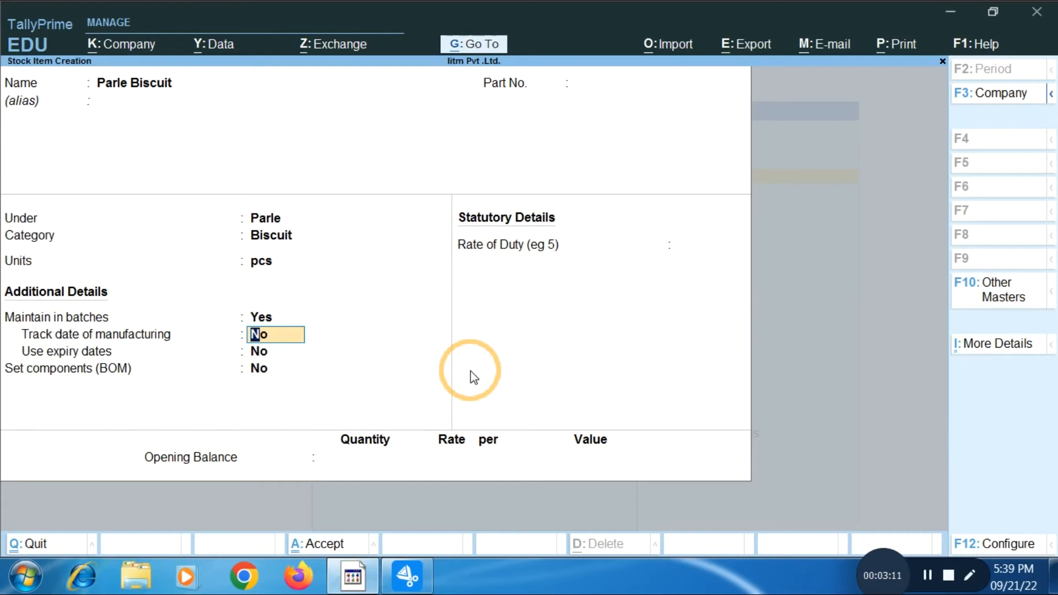
type("y")
key("Return")
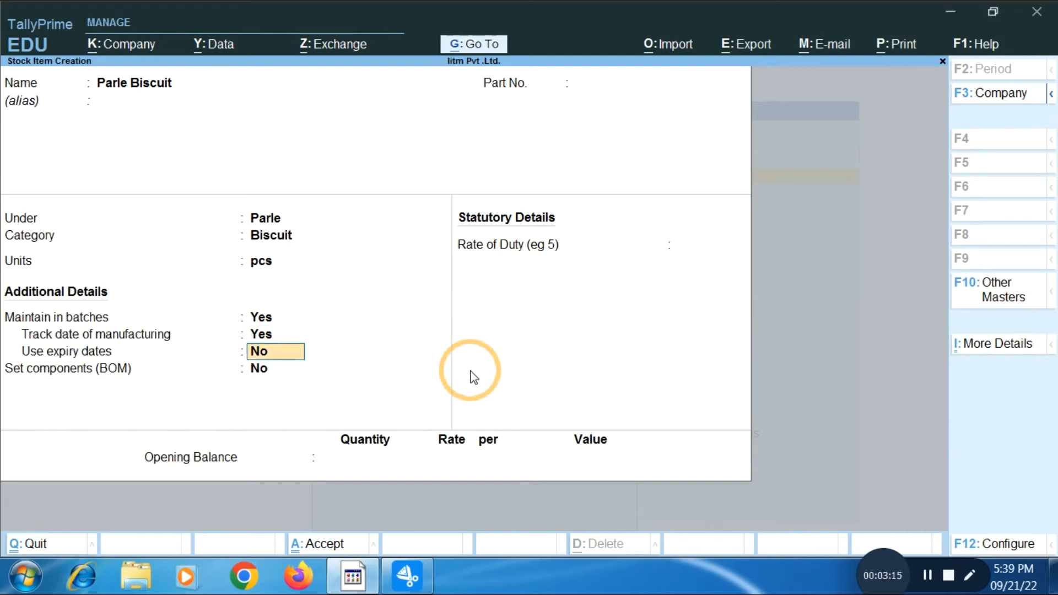
type("y")
key("Return")
key("Return")
key("Return")
key("Return")
key("Return")
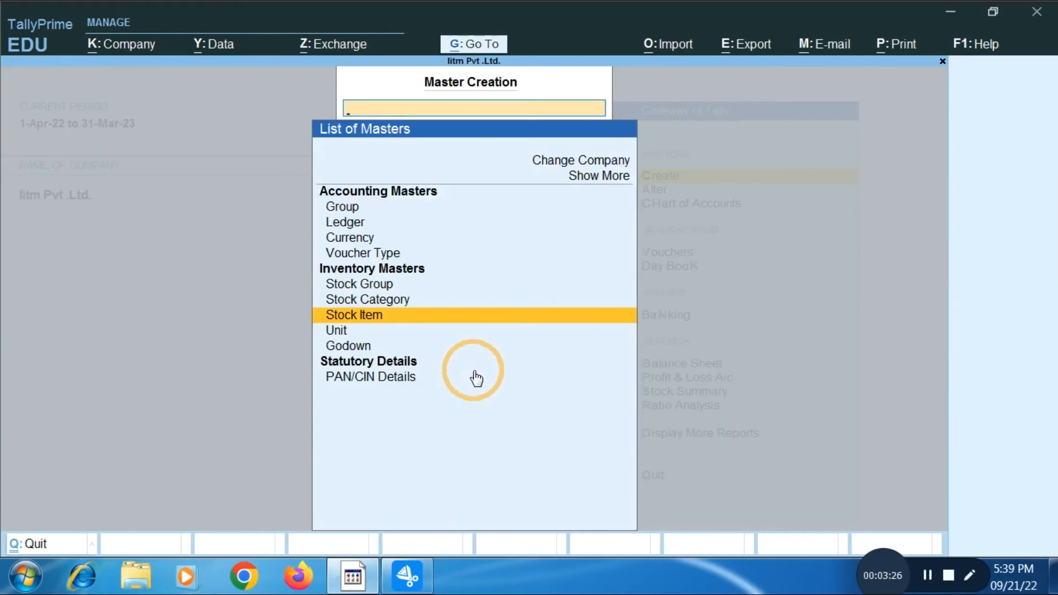
Leave master creation and open a new Purchase voucher from the Gateway of Tally
key("Escape")
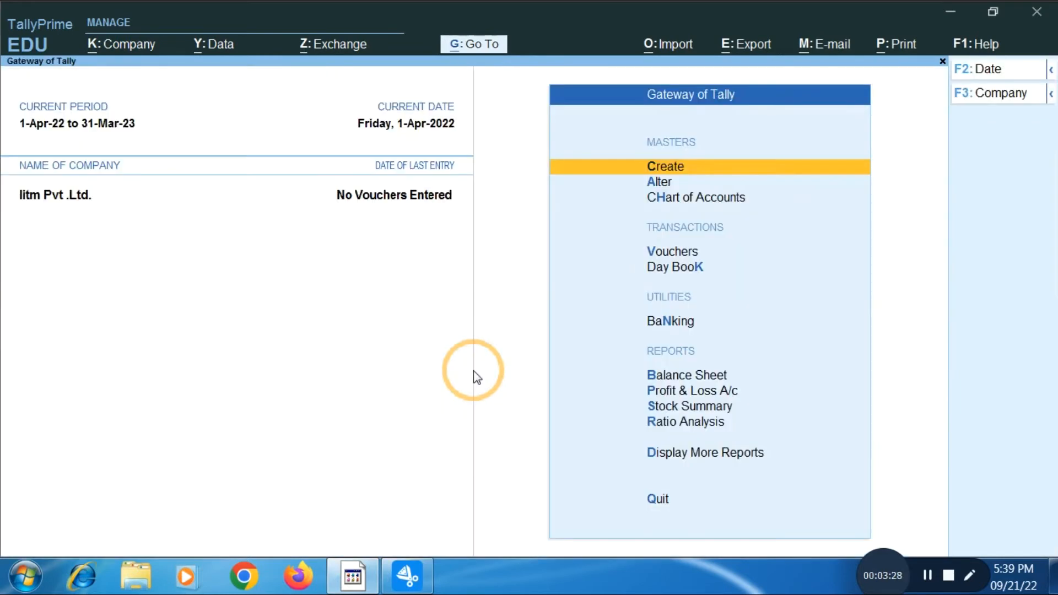
key("Down")
key("Down")
key("Down")
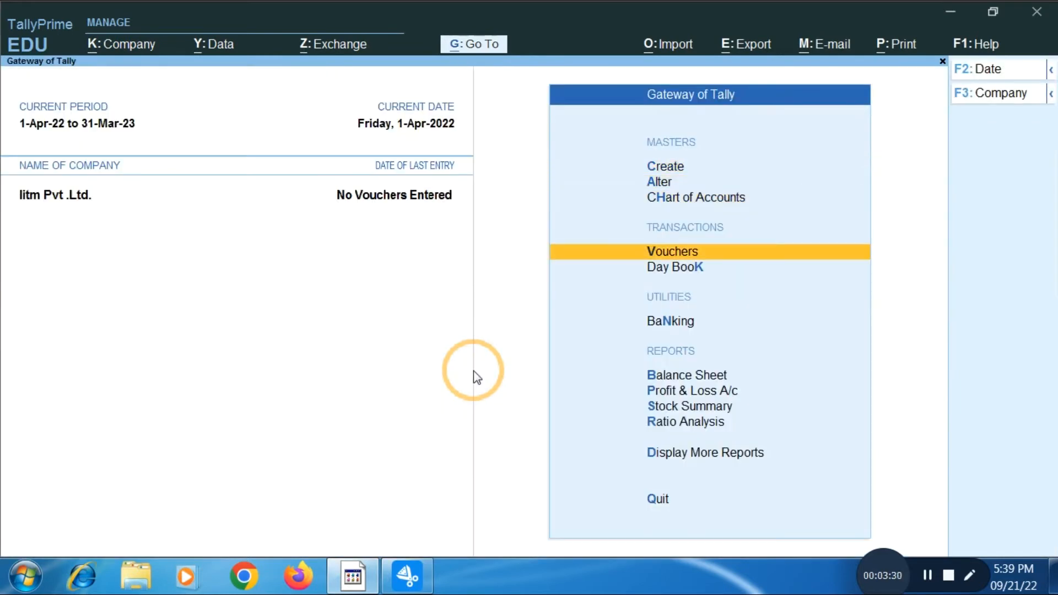
key("Return")
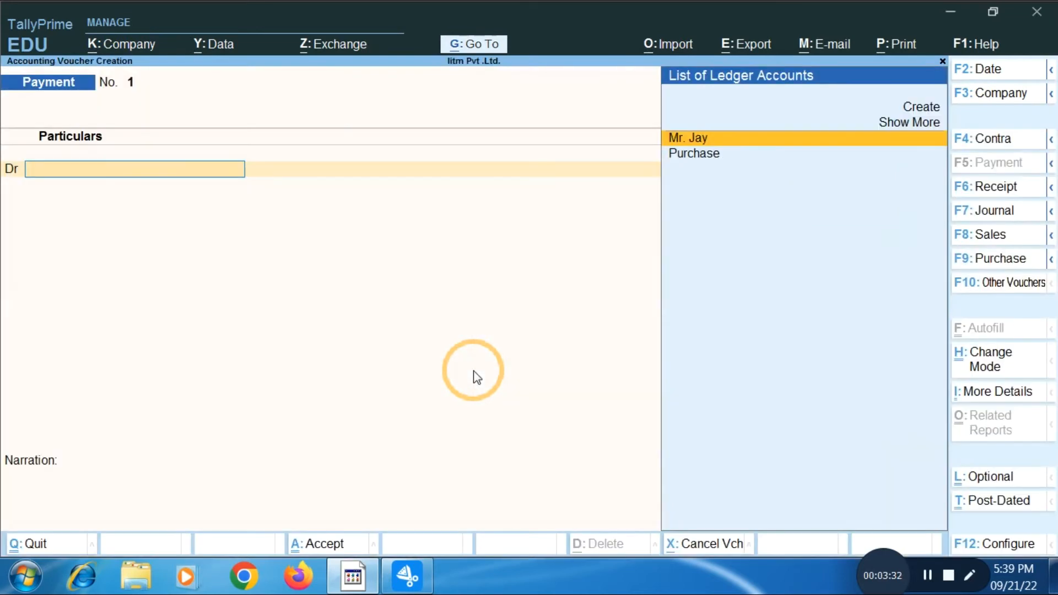
key("F9")
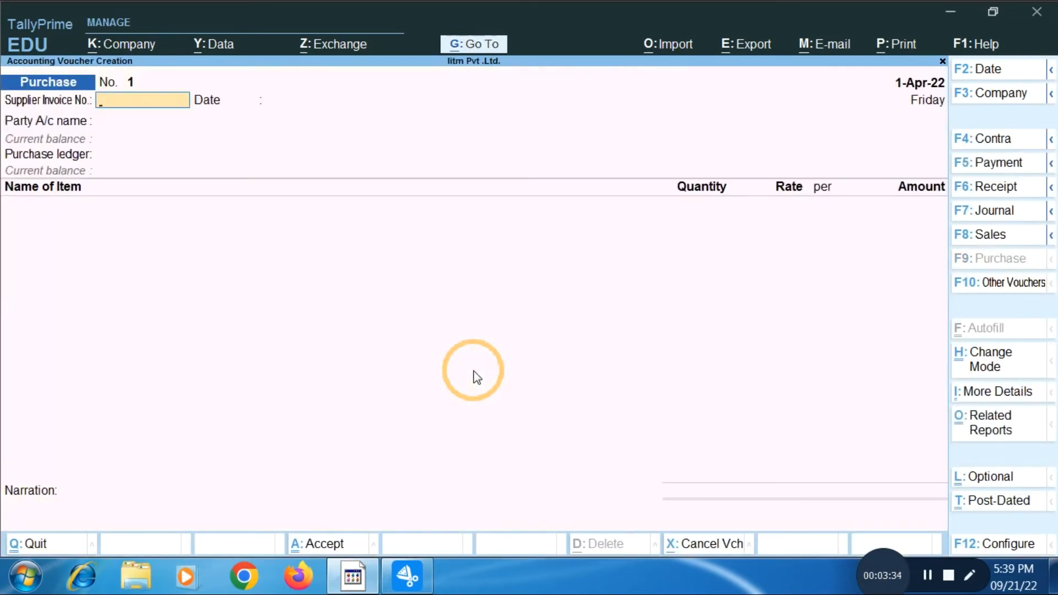
Choose the supplier's ledger as the party account, accept the receipt and party details, and set the purchase ledger to Purchase
key("Return")
key("Return")
key("Down")
key("Return")
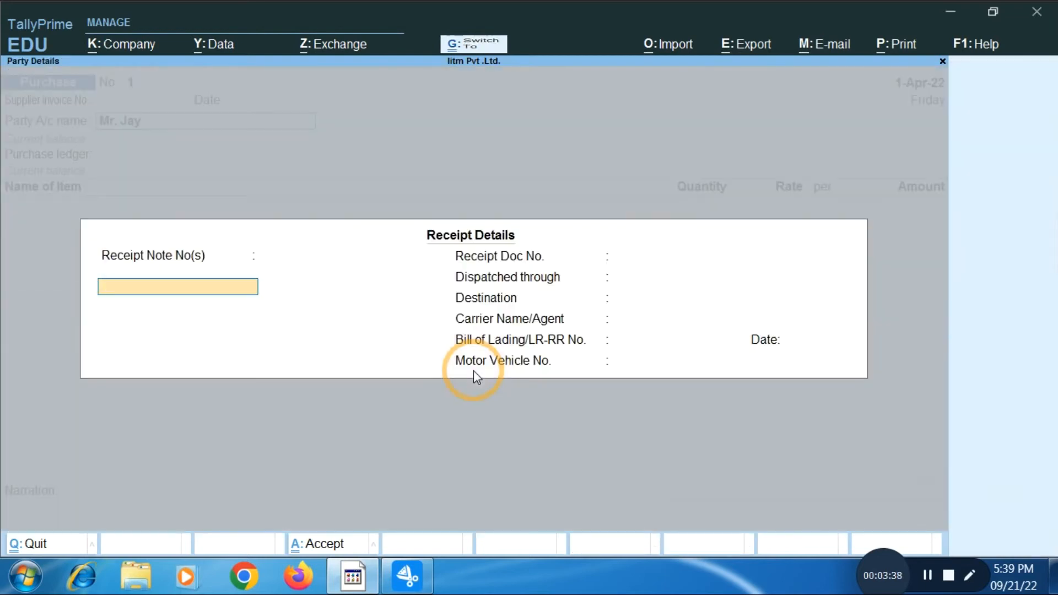
key("ctrl+a")
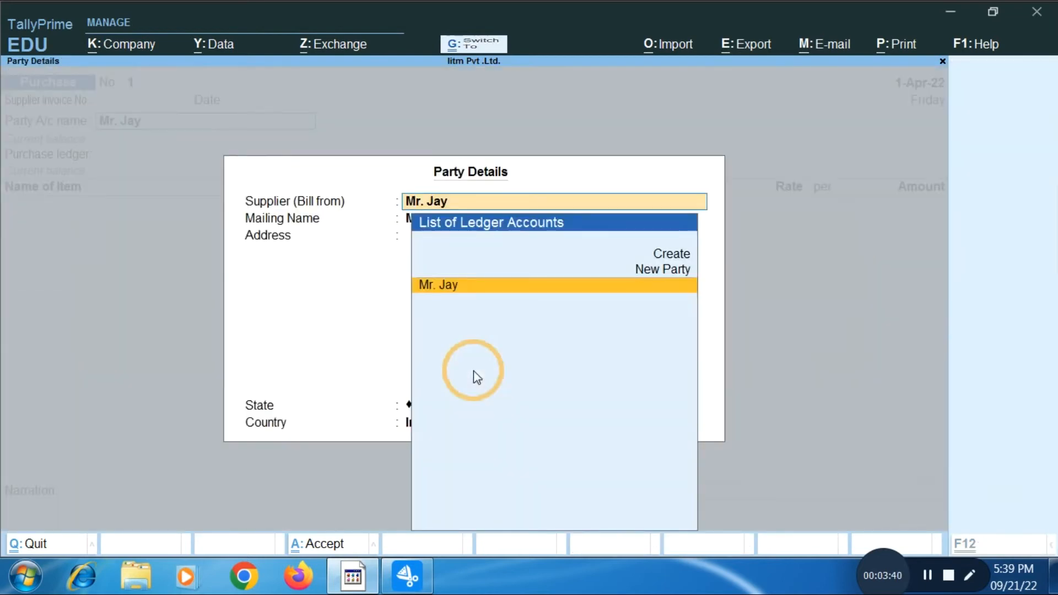
key("ctrl+a")
key("Return")
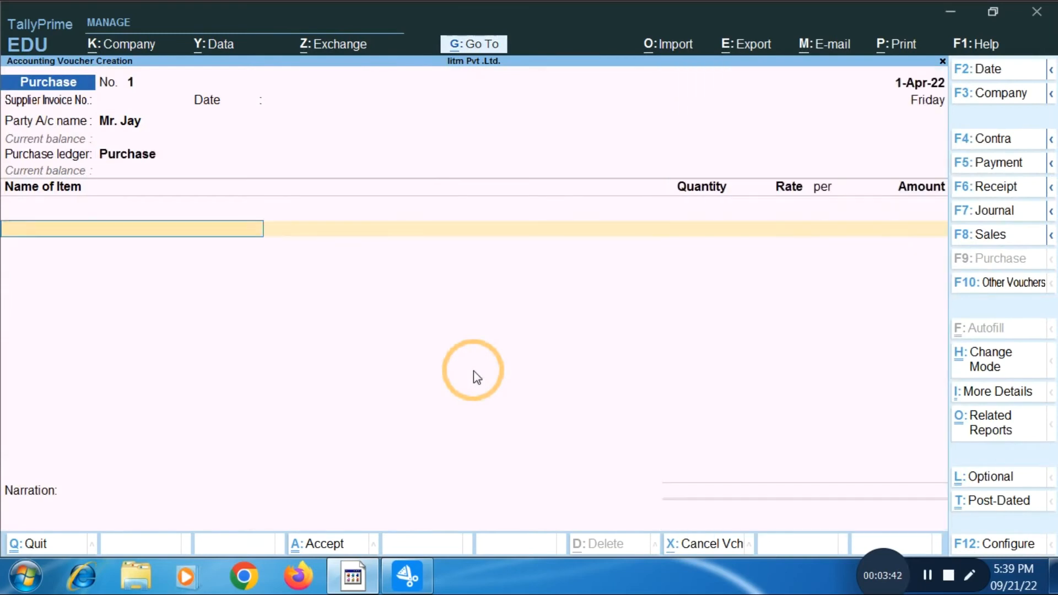
Add Parle Biscuit to the purchase voucher and allocate it to a new batch numbered Br/cpr123
key("Down")
key("Down")
key("Down")
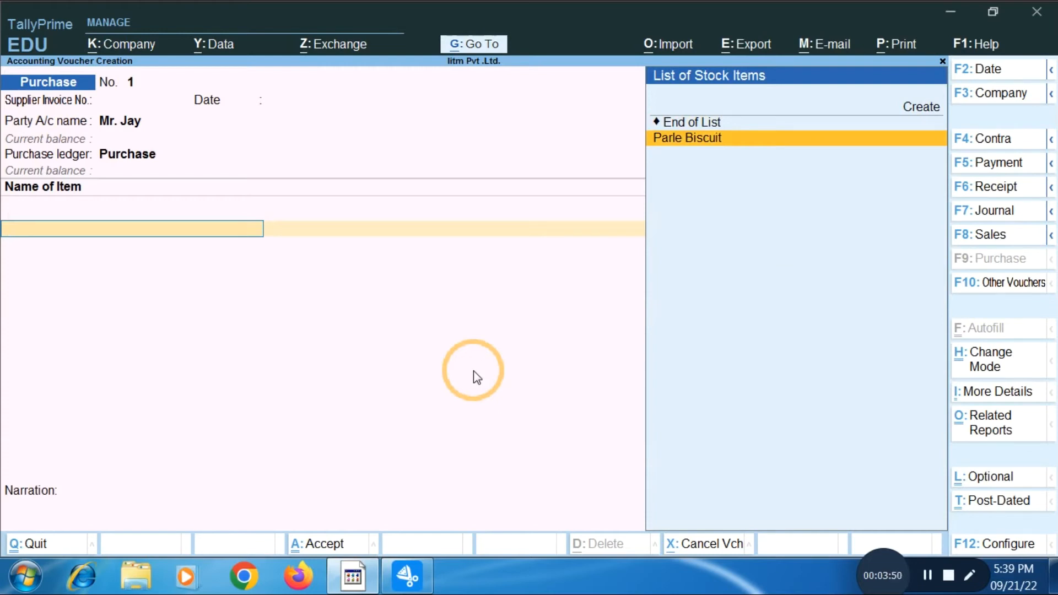
key("Return")
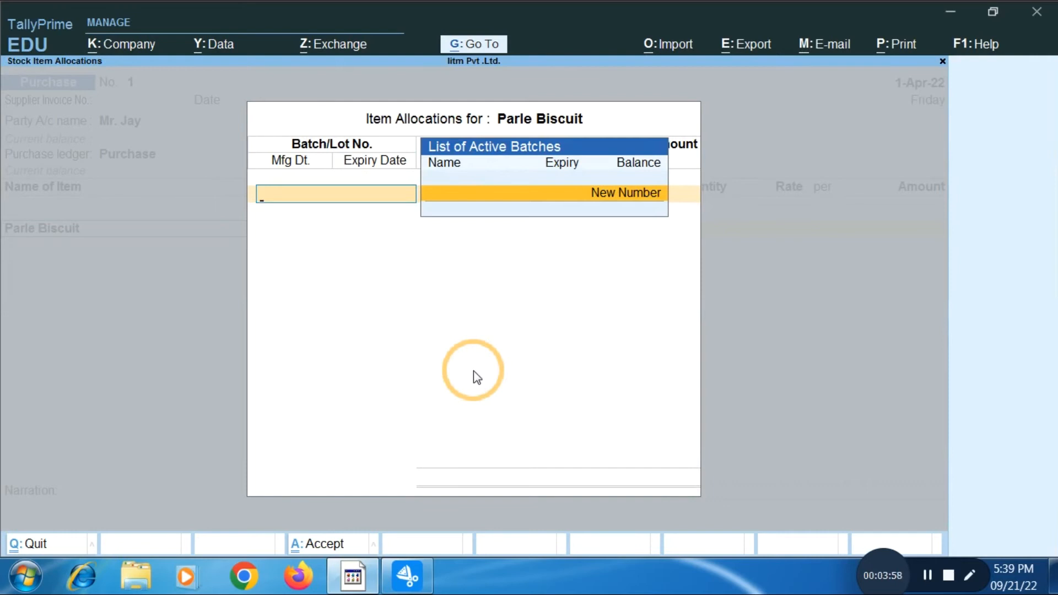
type("Br/cpr")
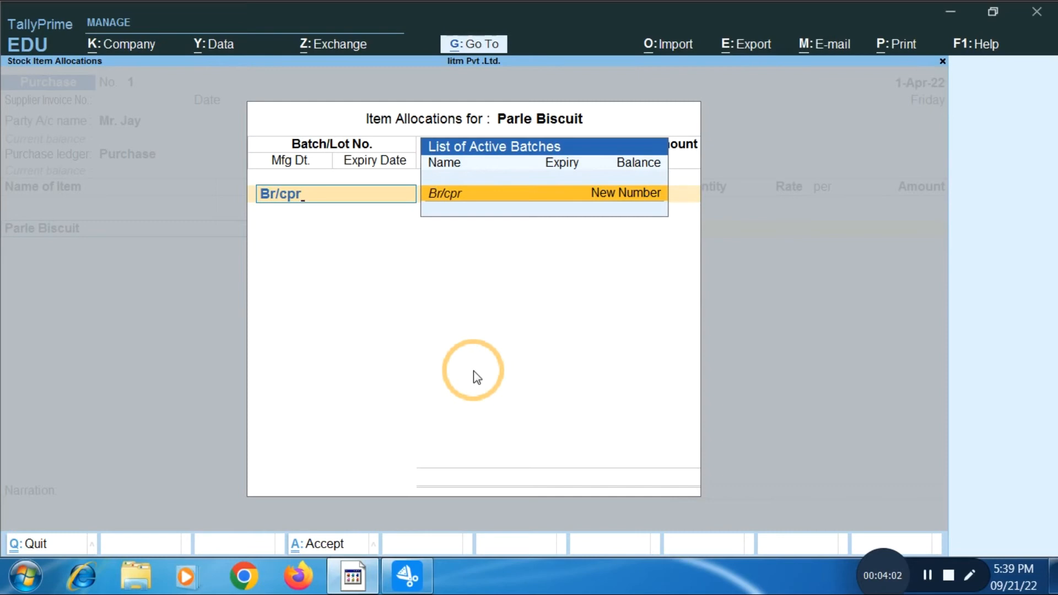
type("123")
key("Return")
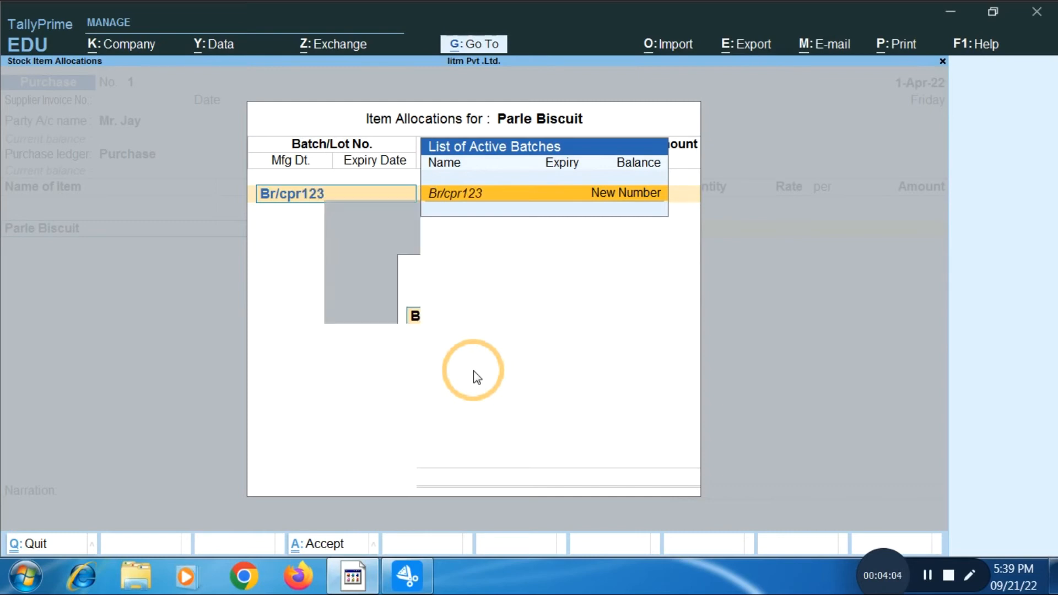
key("Return")
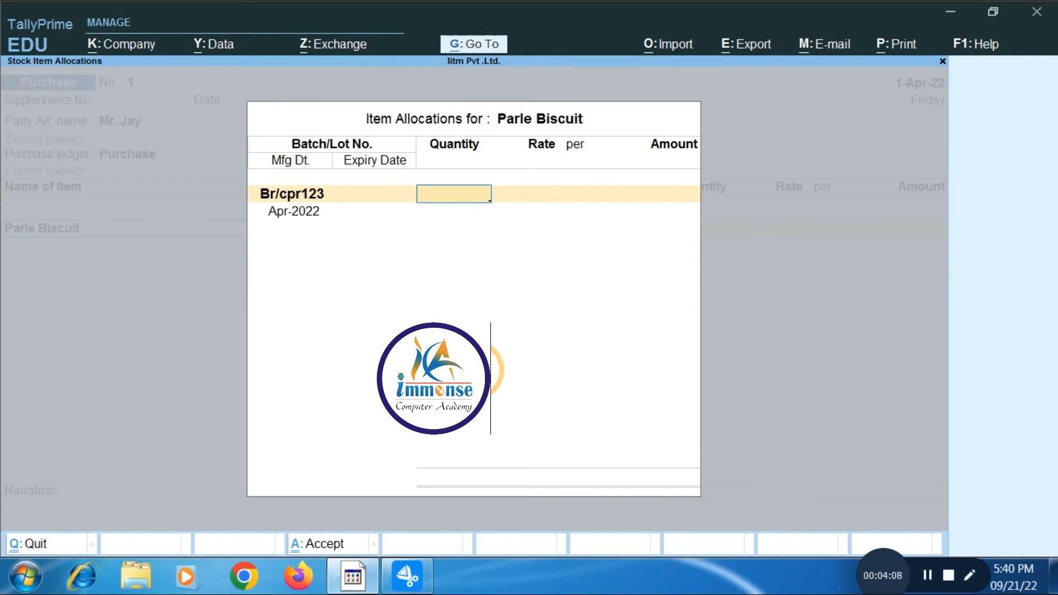
Set the batch quantity to 50 pcs at a rate of 4 per pcs and accept the amount
type("50")
key("Return")
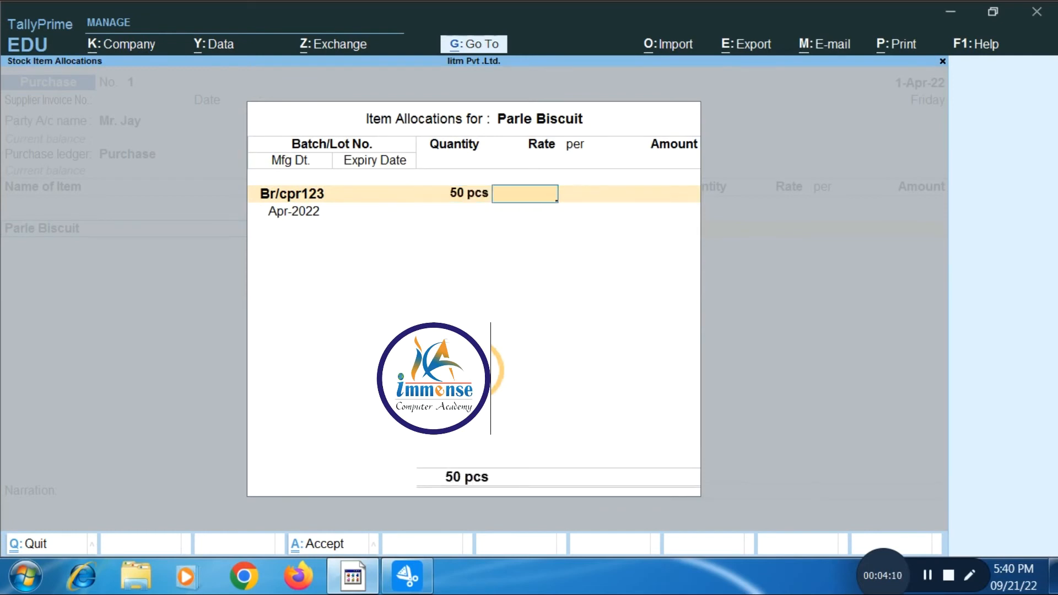
type("4")
key("Return")
key("Return")
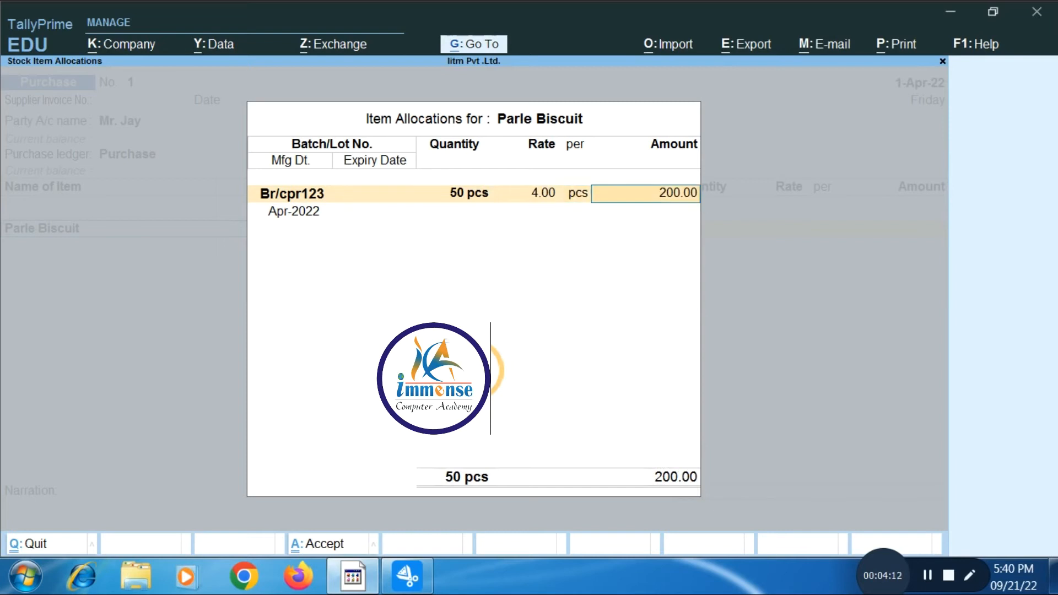
key("Return")
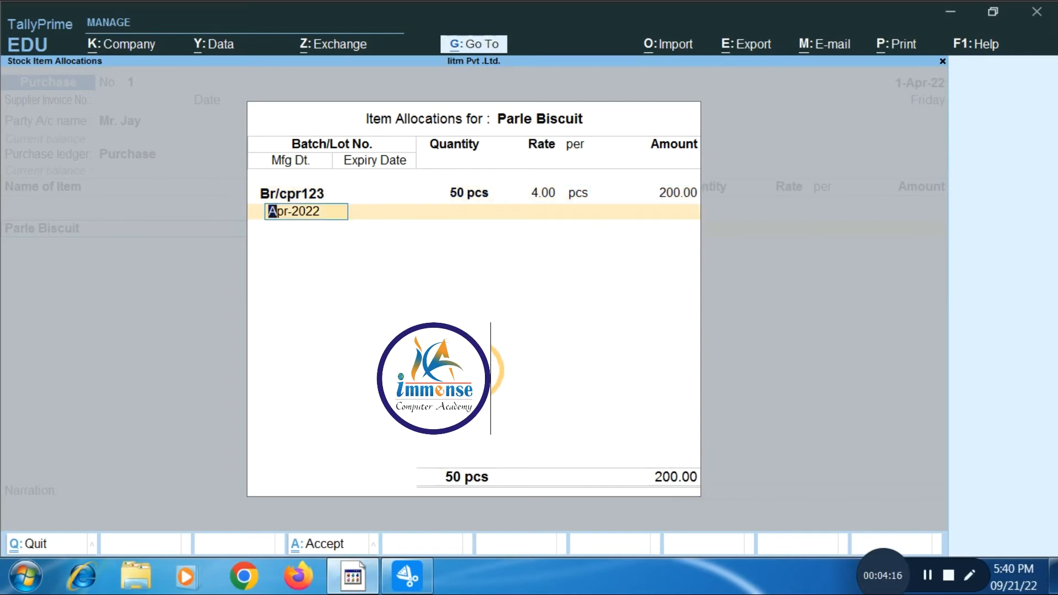
Keep Apr-2022 as the batch's manufacturing date, set its expiry date to 31-3-23, and finish the item allocation
key("Return")
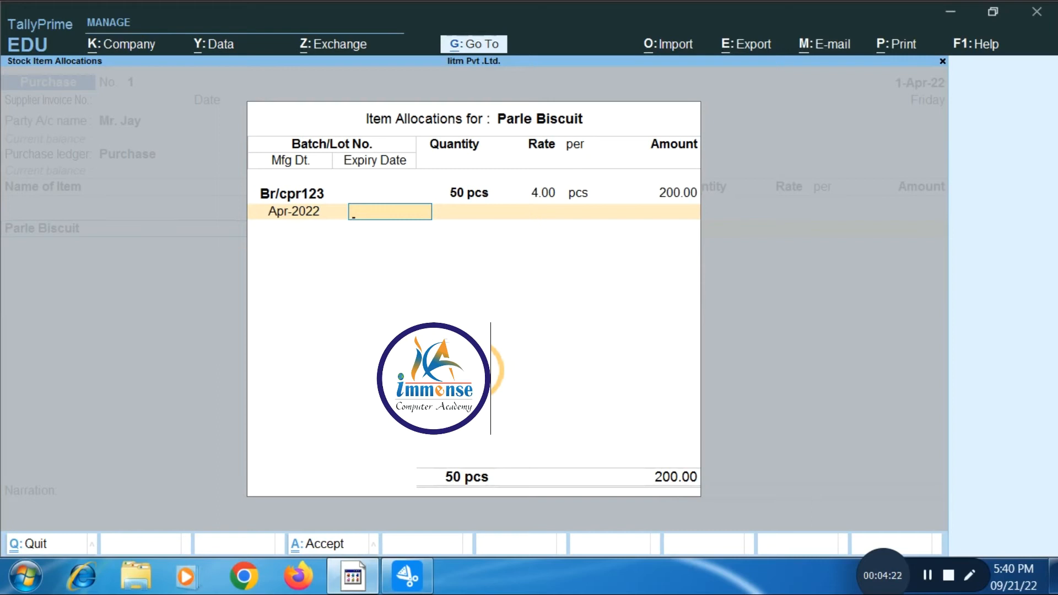
type("31-3")
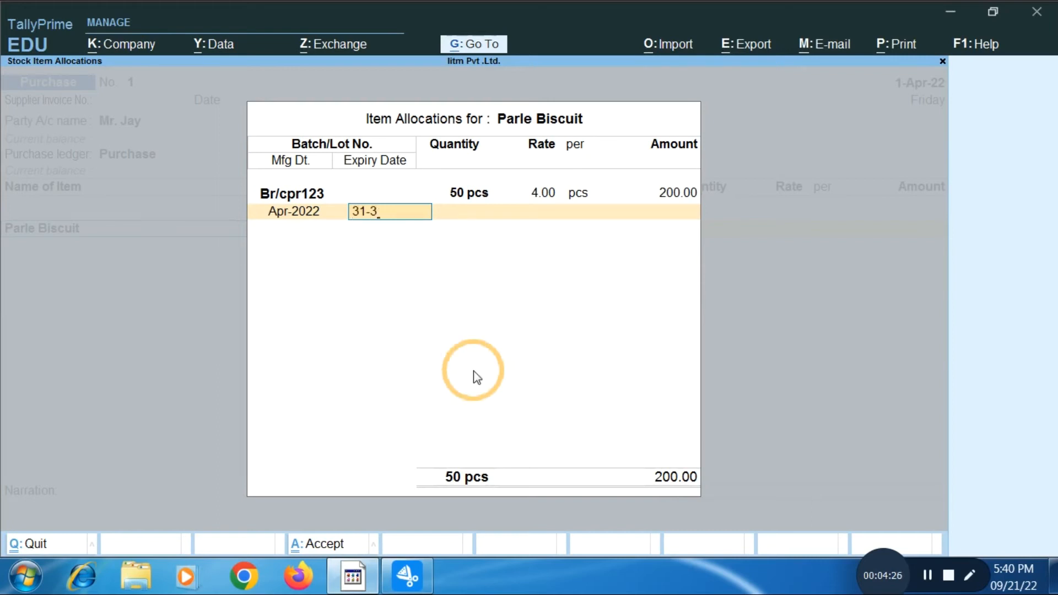
type("-23")
key("Return")
key("Return")
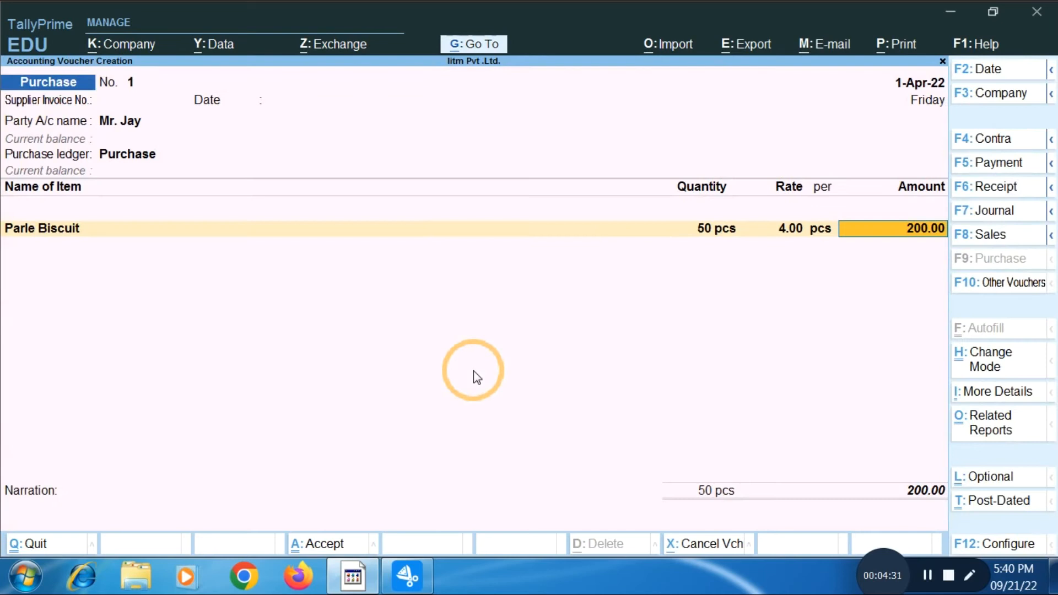
Close the item list, leave the narration blank, and save the purchase voucher
key("Return")
key("Return")
key("Return")
key("Return")
key("Return")
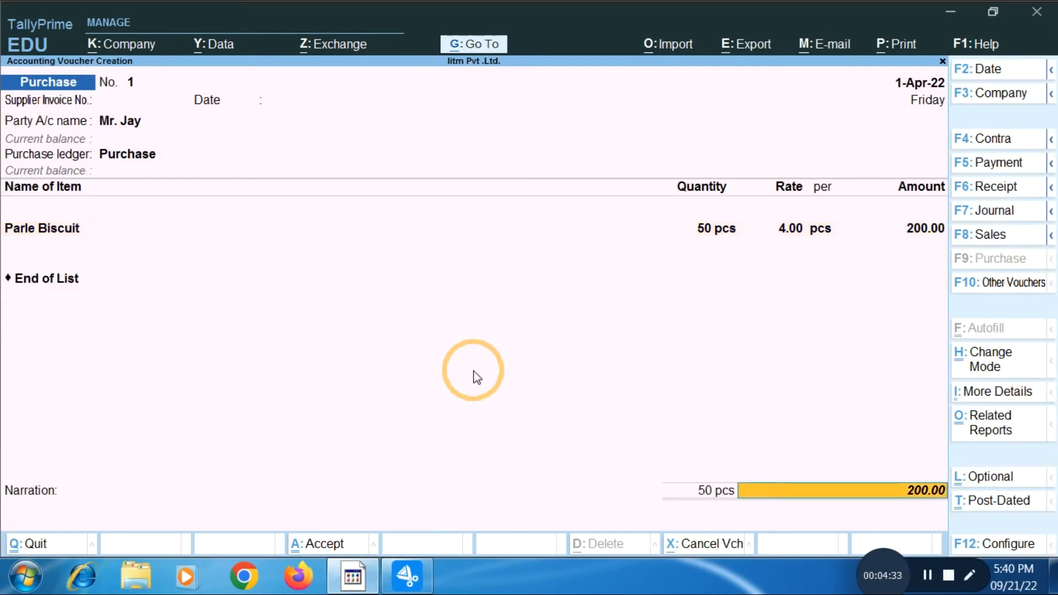
key("Return")
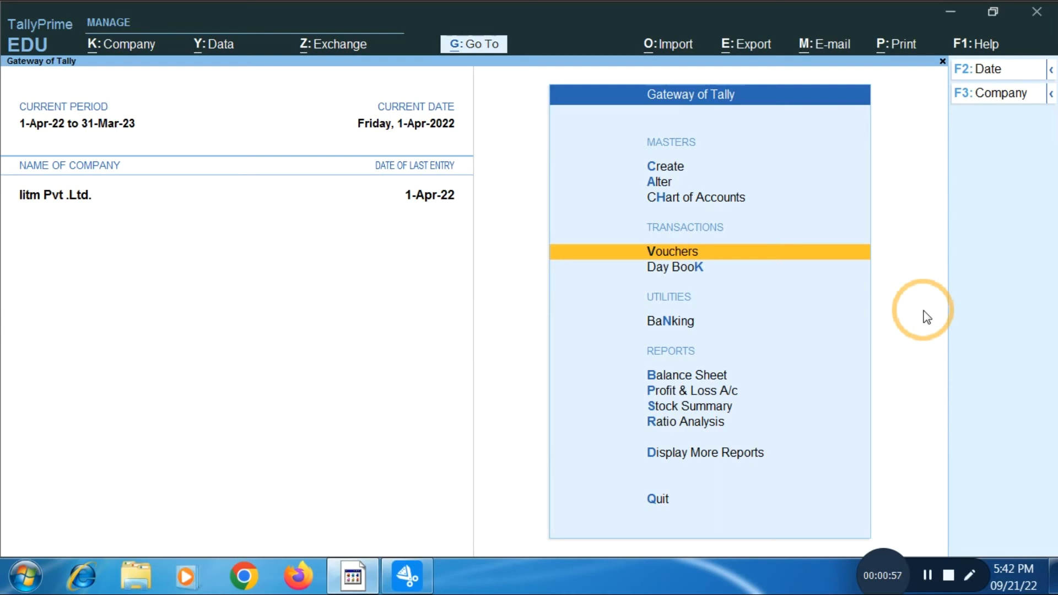
Examine the Parle Biscuit closing stock in the detailed Stock Summary and return to the Gateway of Tally
mouse_move(922, 311)
left_mouse_down()
mouse_move(373, 352)
mouse_move(387, 309)
left_mouse_up()
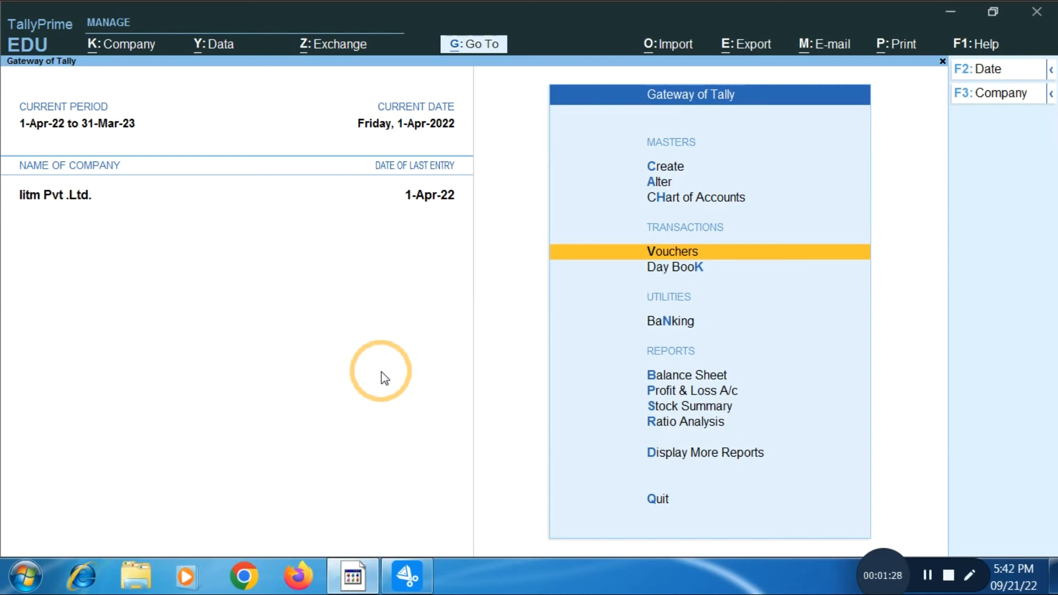
key("Down")
key("Down")
key("Down")
key("Down")
key("Down")
key("Return")
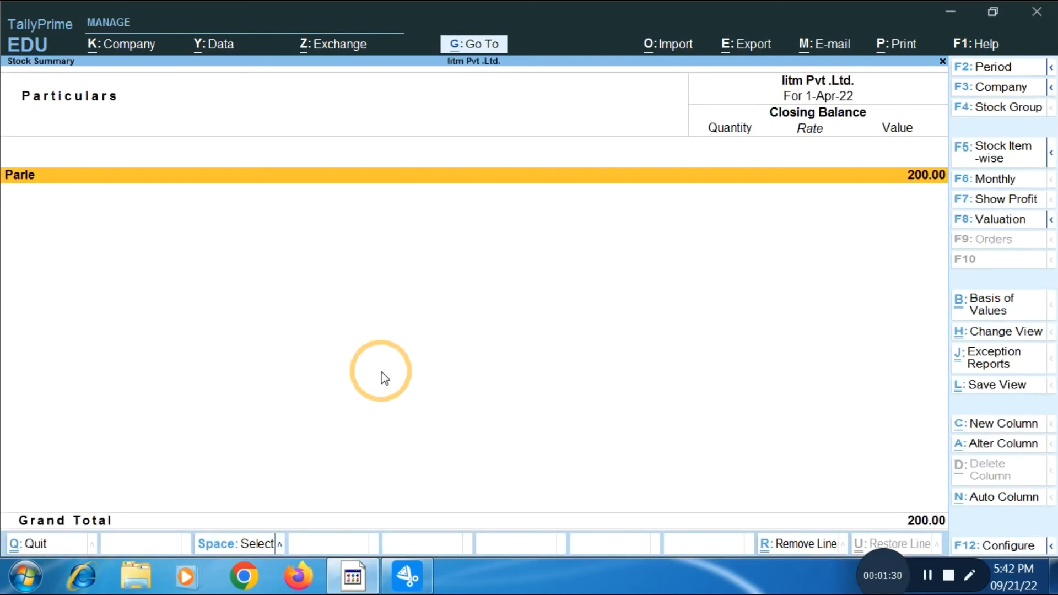
key("alt+F5")
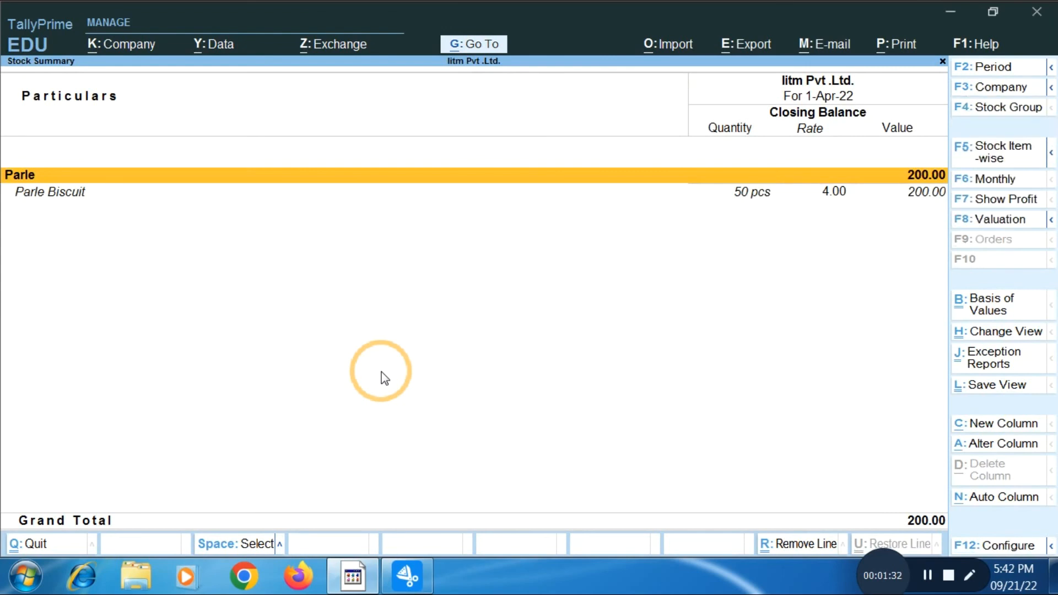
key("Down")
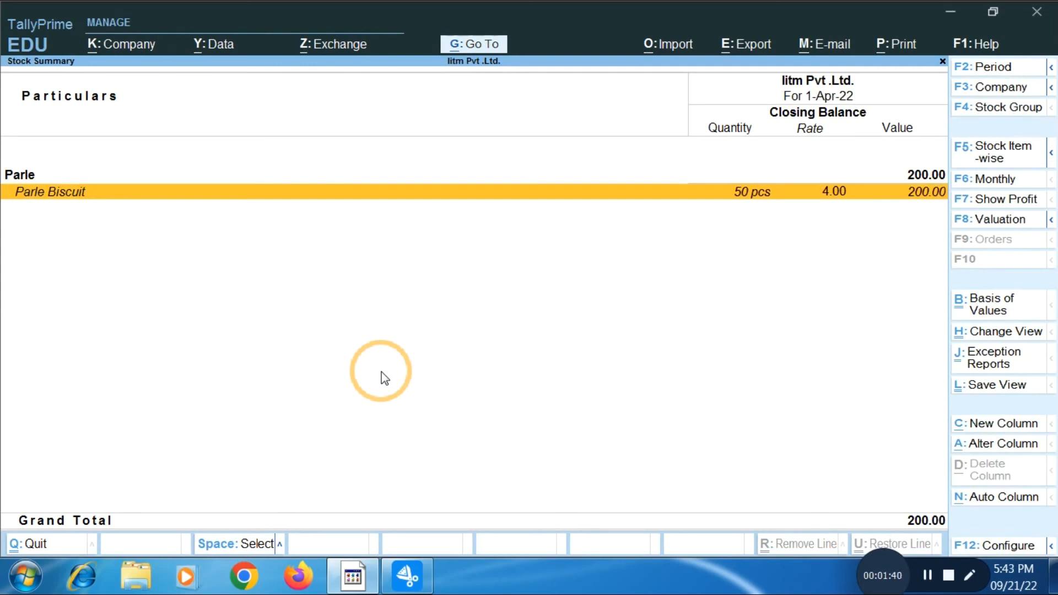
key("Escape")
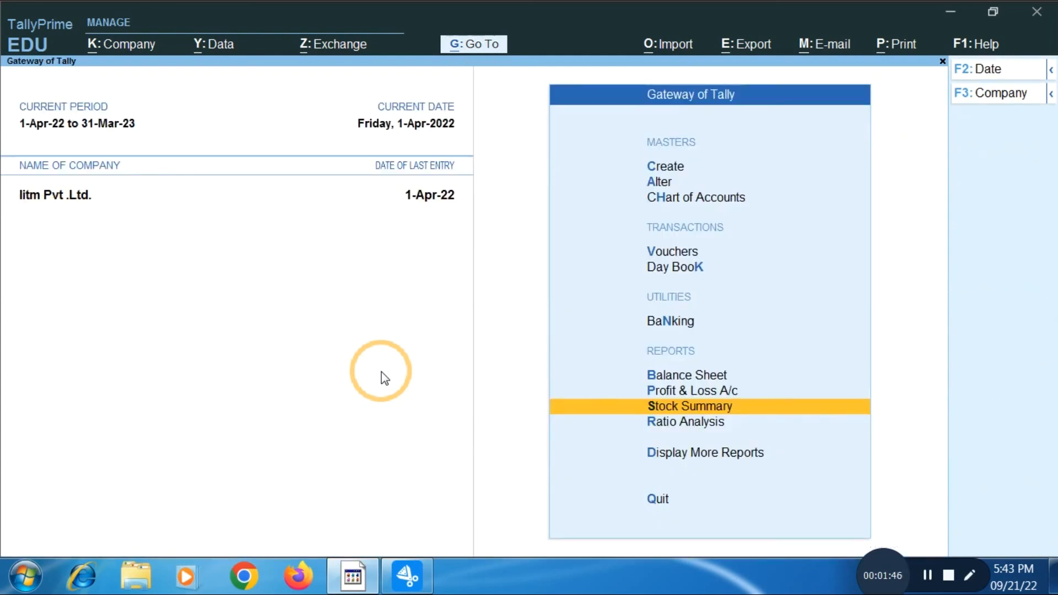
Open voucher entry and switch the voucher type to Physical Stock
key("Up")
key("Up")
key("Up")
key("Up")
key("Up")
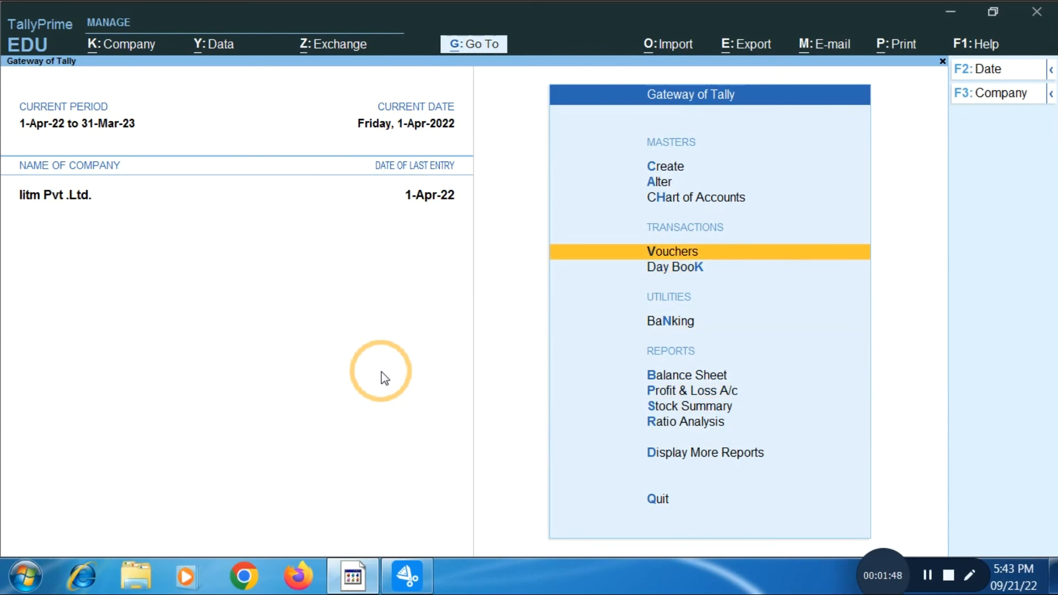
key("Return")
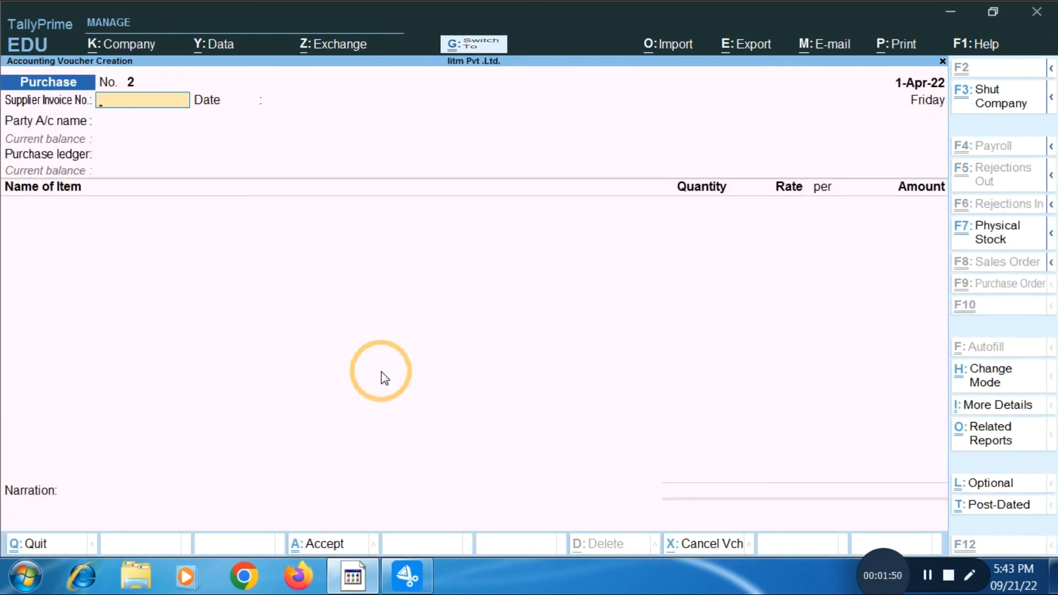
key("ctrl+F7")
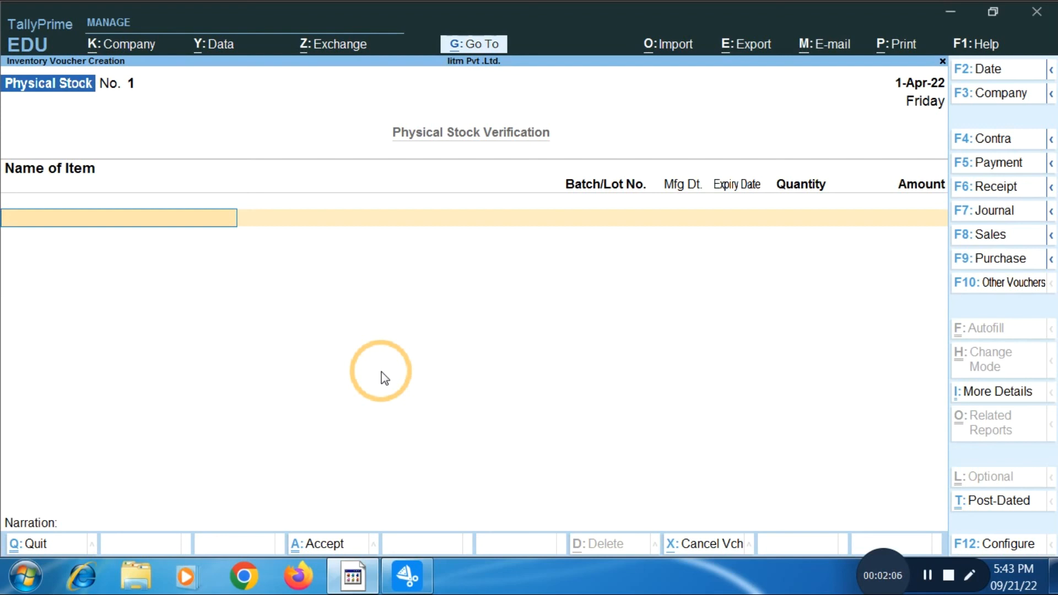
Add Parle Biscuit to the physical stock verification with batch Br/cpr123, keeping its manufacturing and expiry dates
key("space")
key("Down")
key("Down")
key("Return")
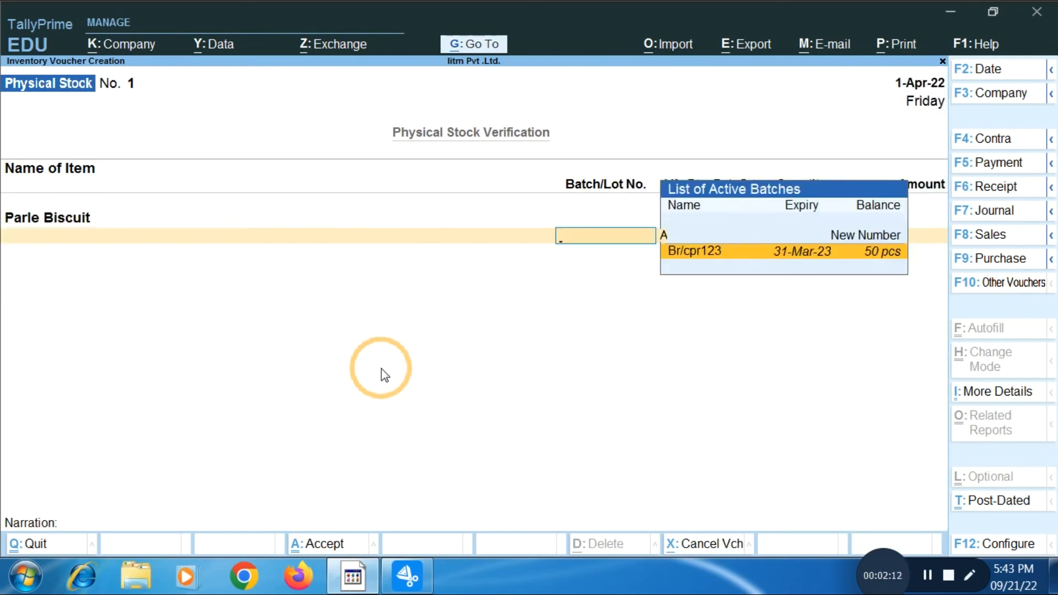
key("Return")
key("Return")
key("Return")
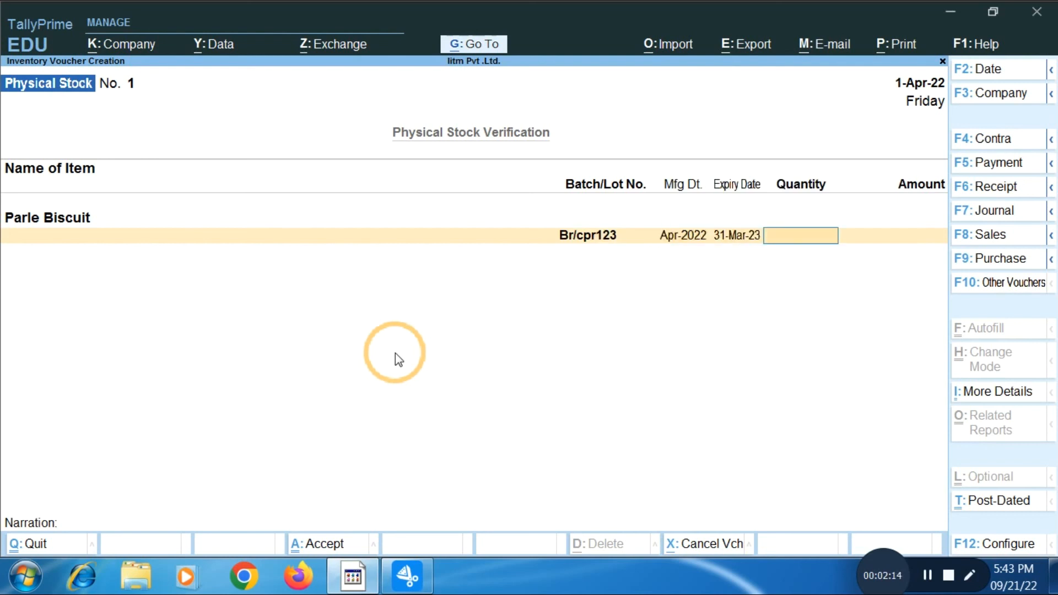
Set the physically counted quantity of the batch to 52 pcs, save the Physical Stock voucher and leave voucher entry
type("52")
key("Return")
key("Return")
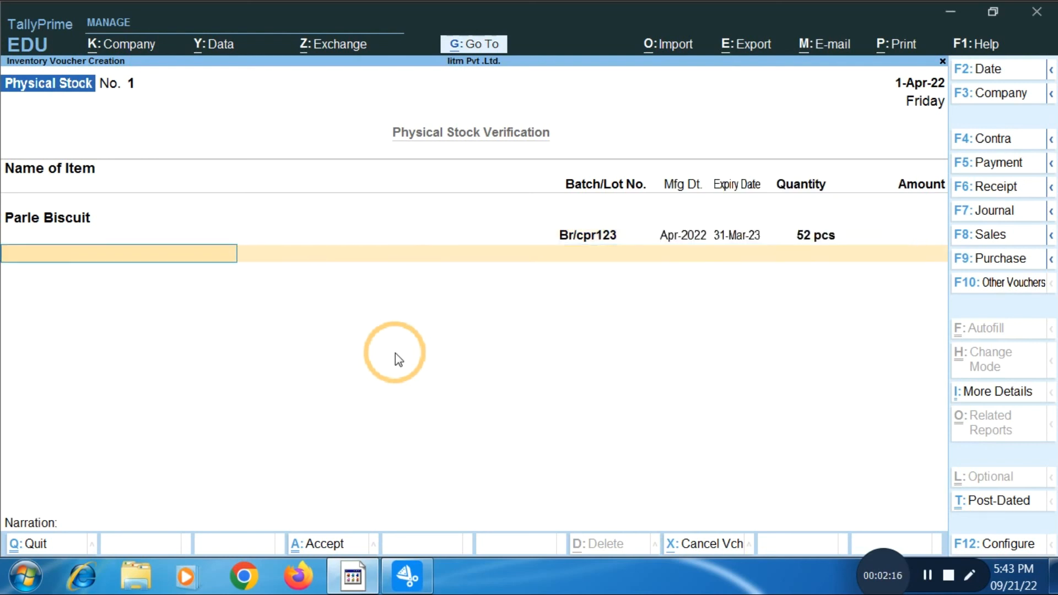
key("Return")
key("Return")
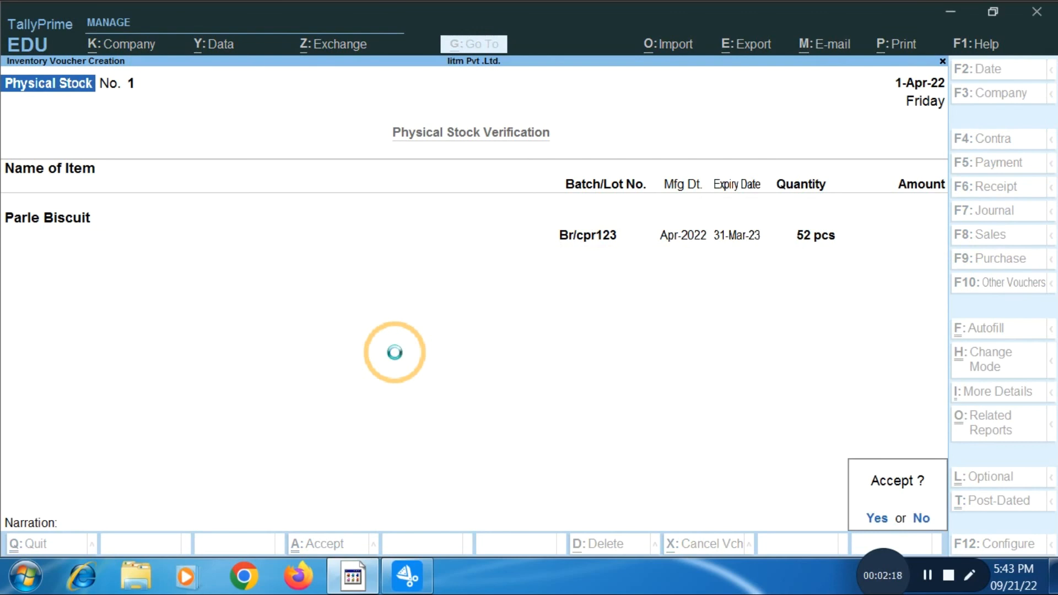
key("Return")
key("Escape")
Check the detailed Stock Summary for the Parle Biscuit quantity and value after the physical stock entry
key("Down")
key("Down")
key("Down")
key("Down")
key("Down")
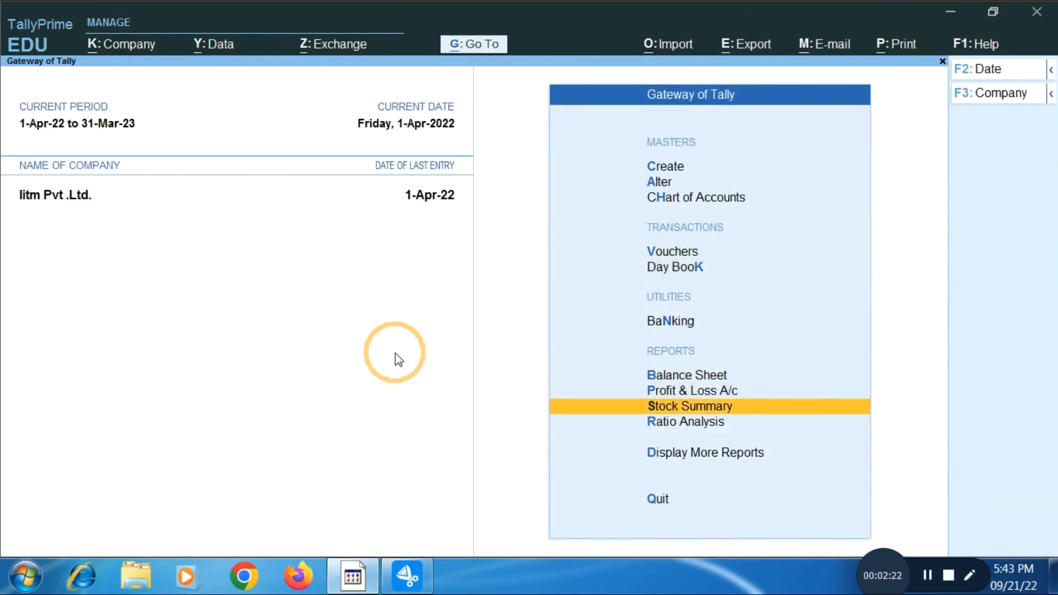
key("Return")
key("alt+F5")
key("Down")
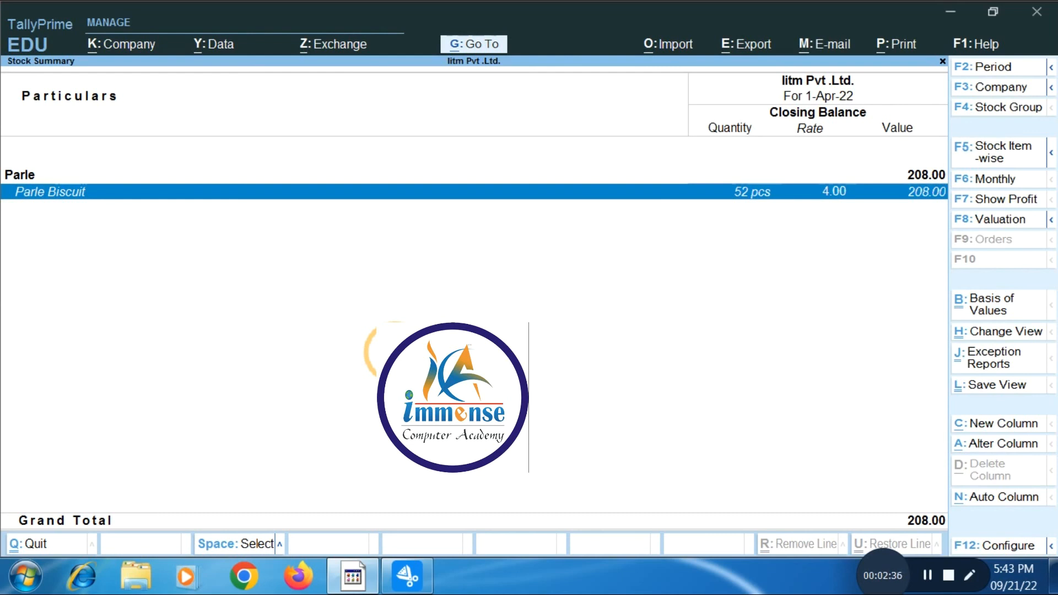
key("Escape")
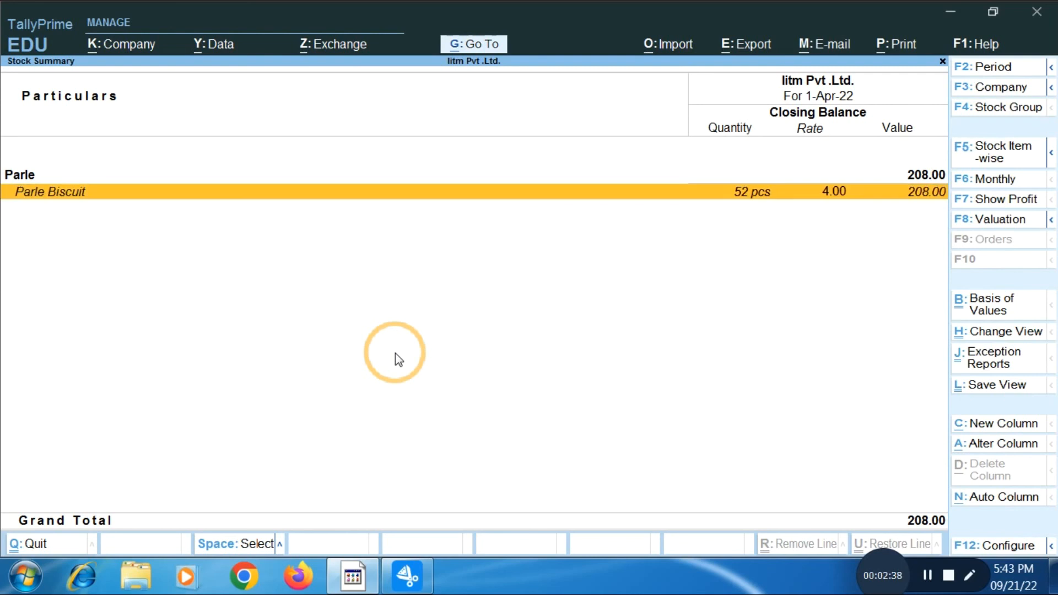